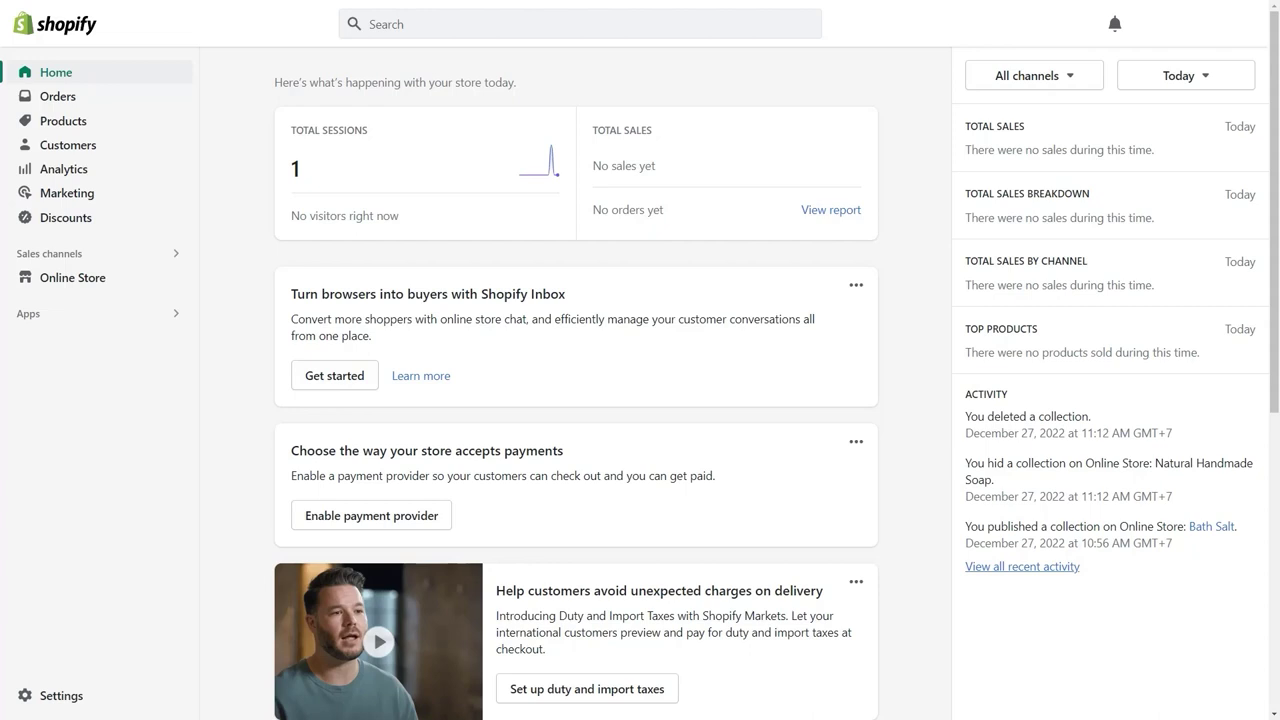
# Start a new product collection and title it "Natural Handmade Soap"
pyautogui.click(149, 129)
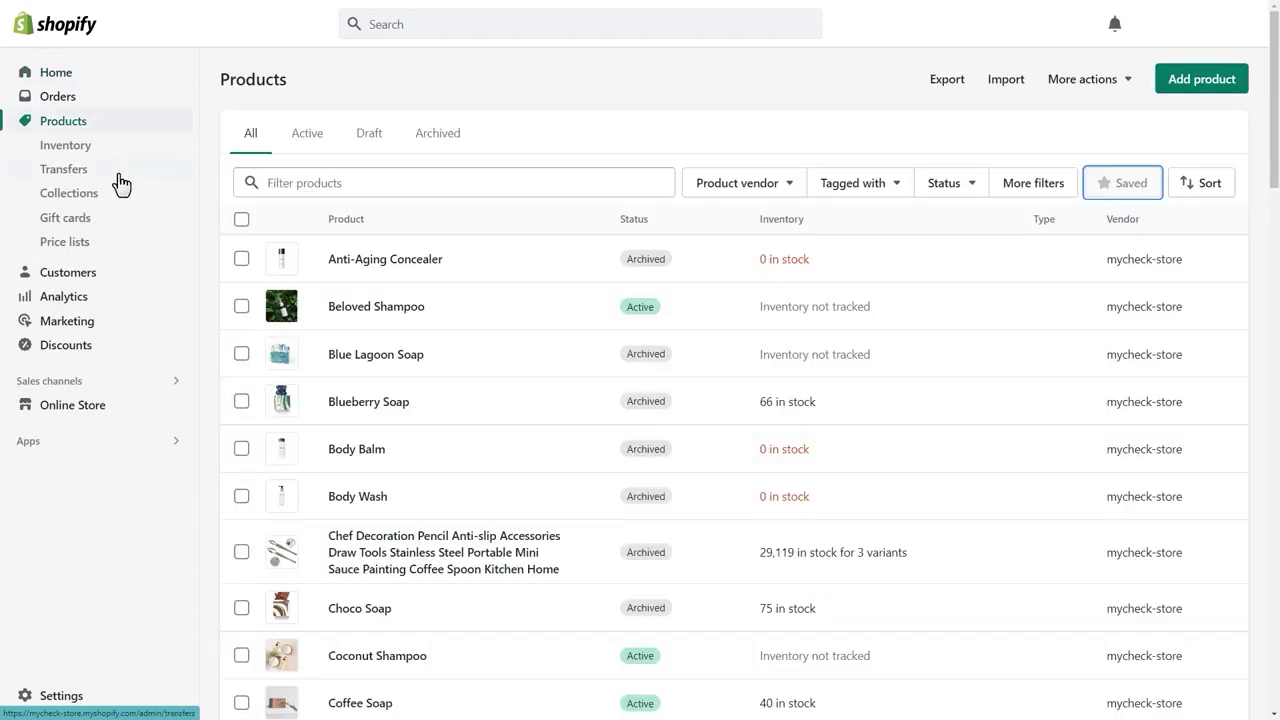
pyautogui.click(104, 203)
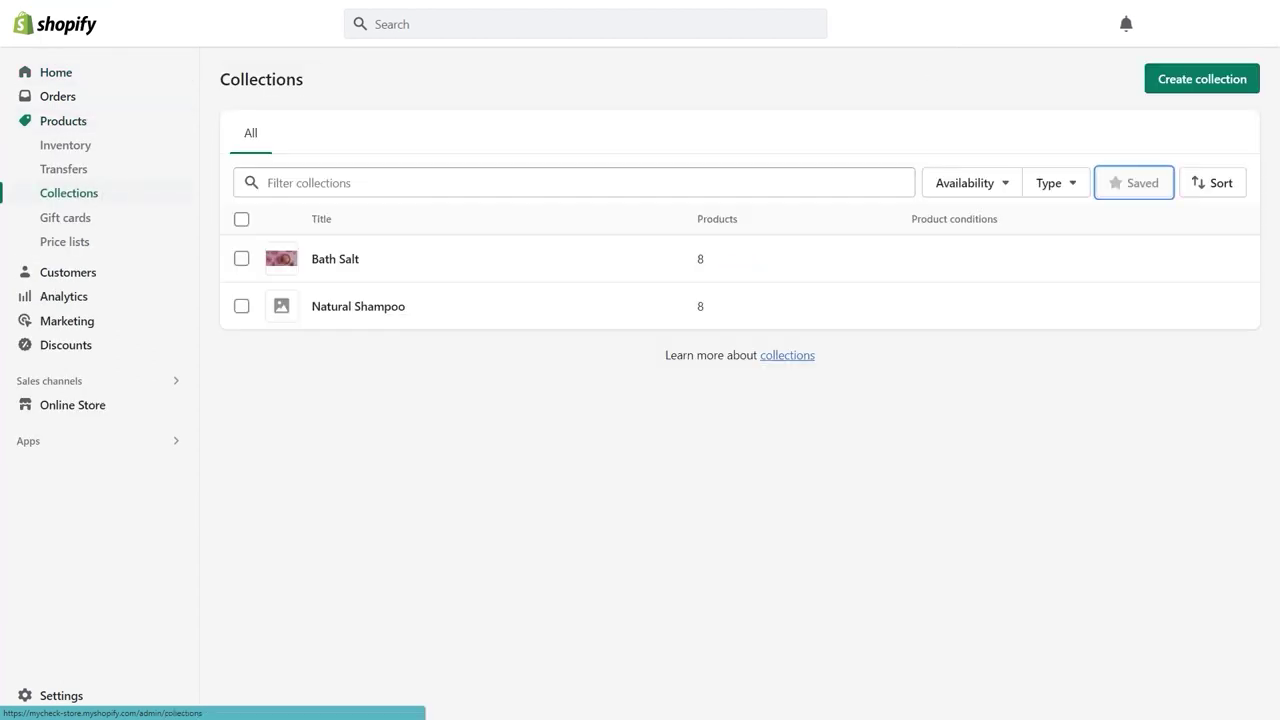
pyautogui.click(1205, 80)
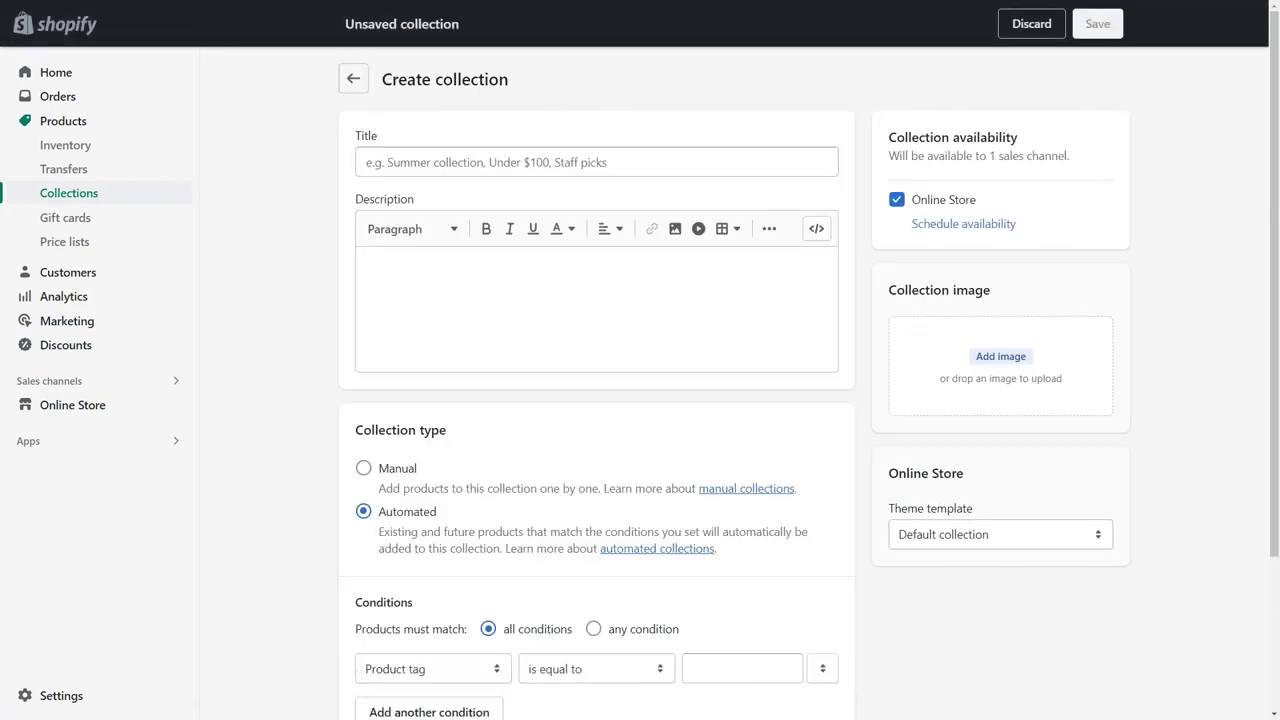
pyautogui.click(764, 167)
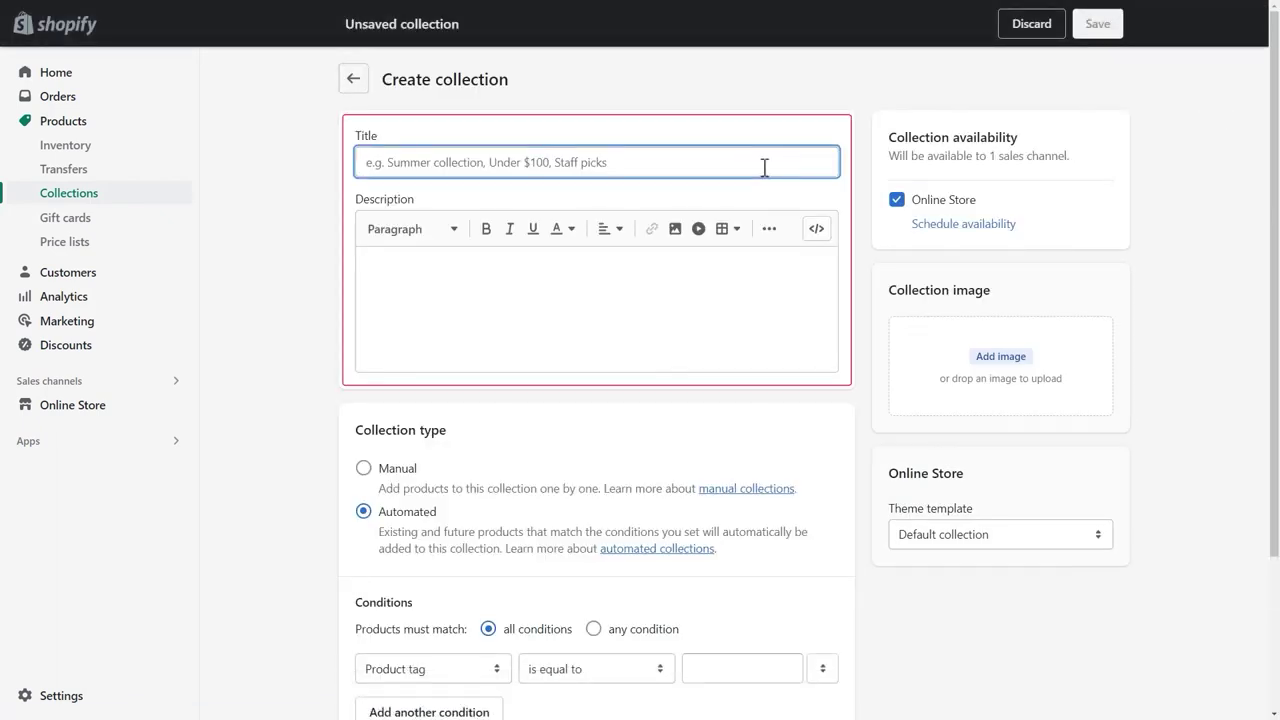
pyautogui.write('Natural Handmade Soap')
# Describe the collection as "Cleanse, moisturize and soothe your skin with all natural handmade soap." and save it with the Manual type
pyautogui.click(804, 286)
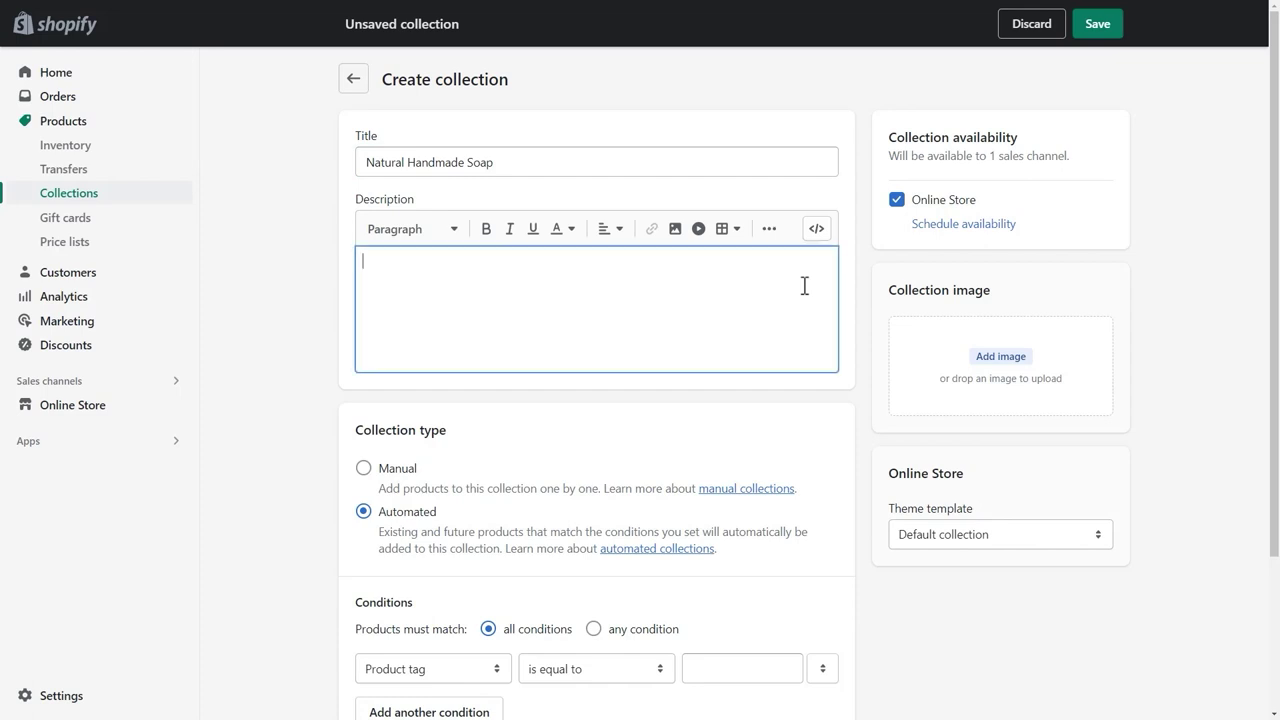
pyautogui.write('Cleanse, moisturize and soothe your skin with all natural handmade soap.')
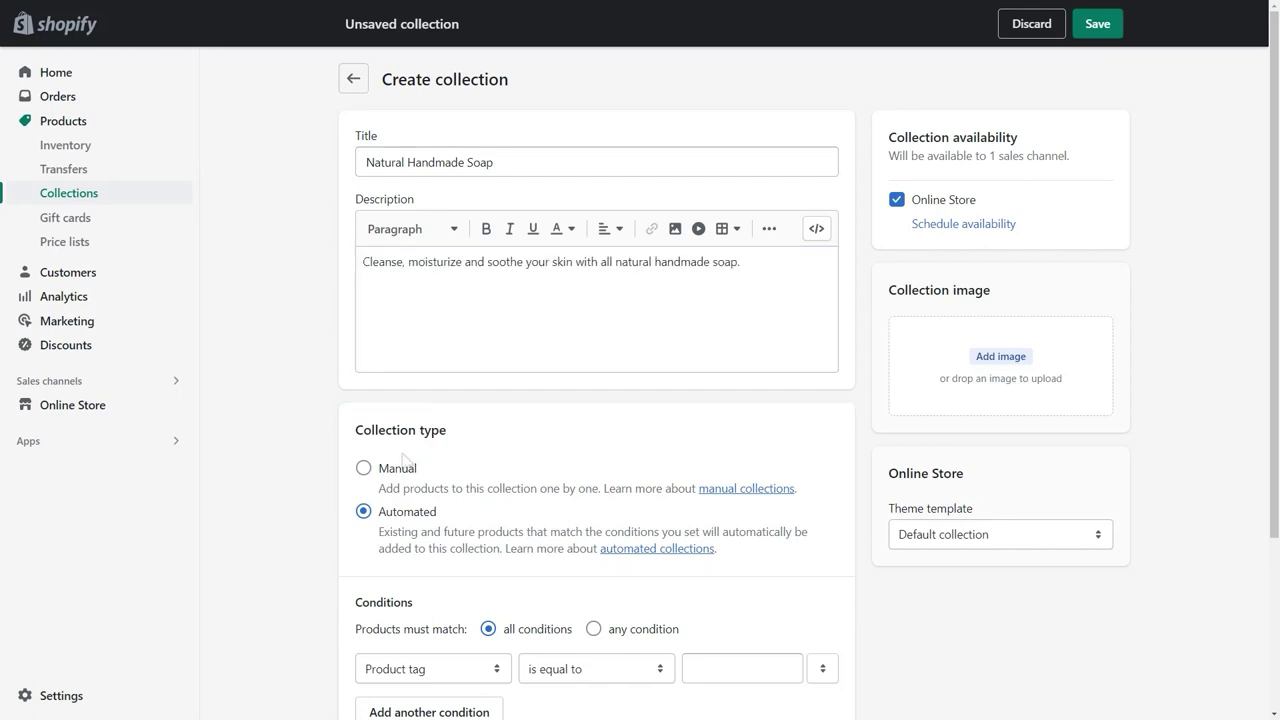
pyautogui.click(364, 469)
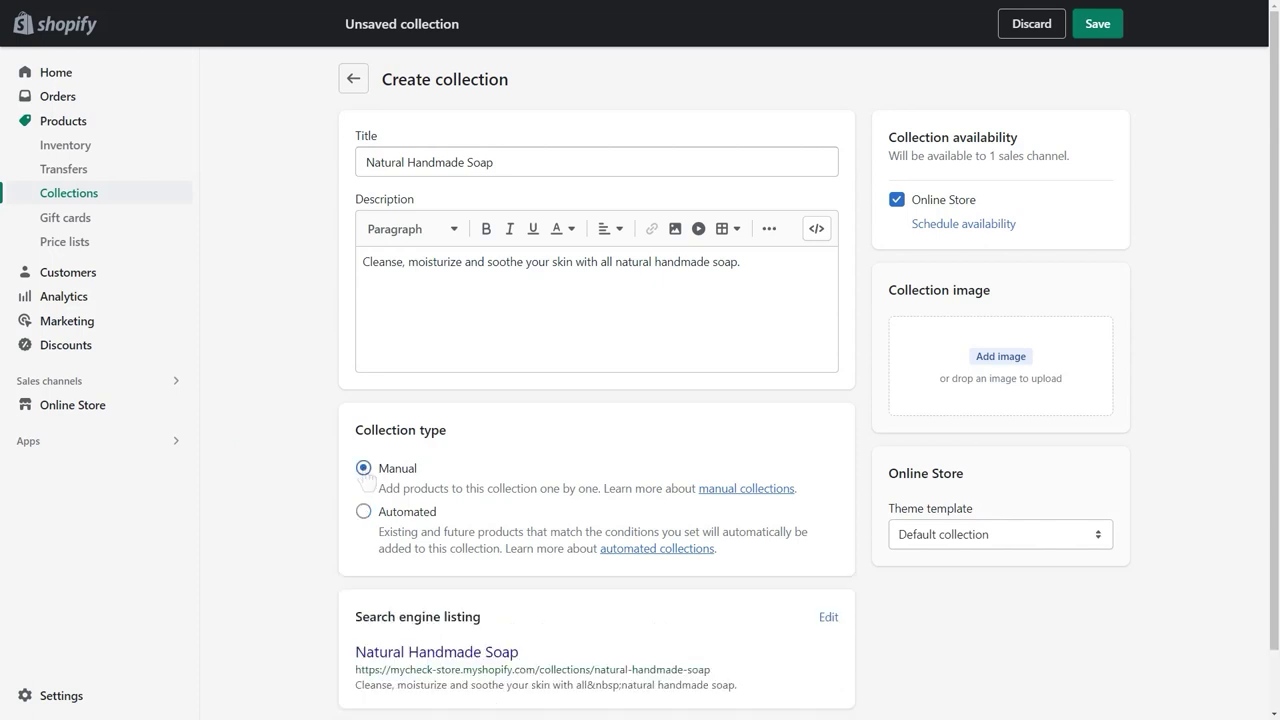
pyautogui.click(1098, 27)
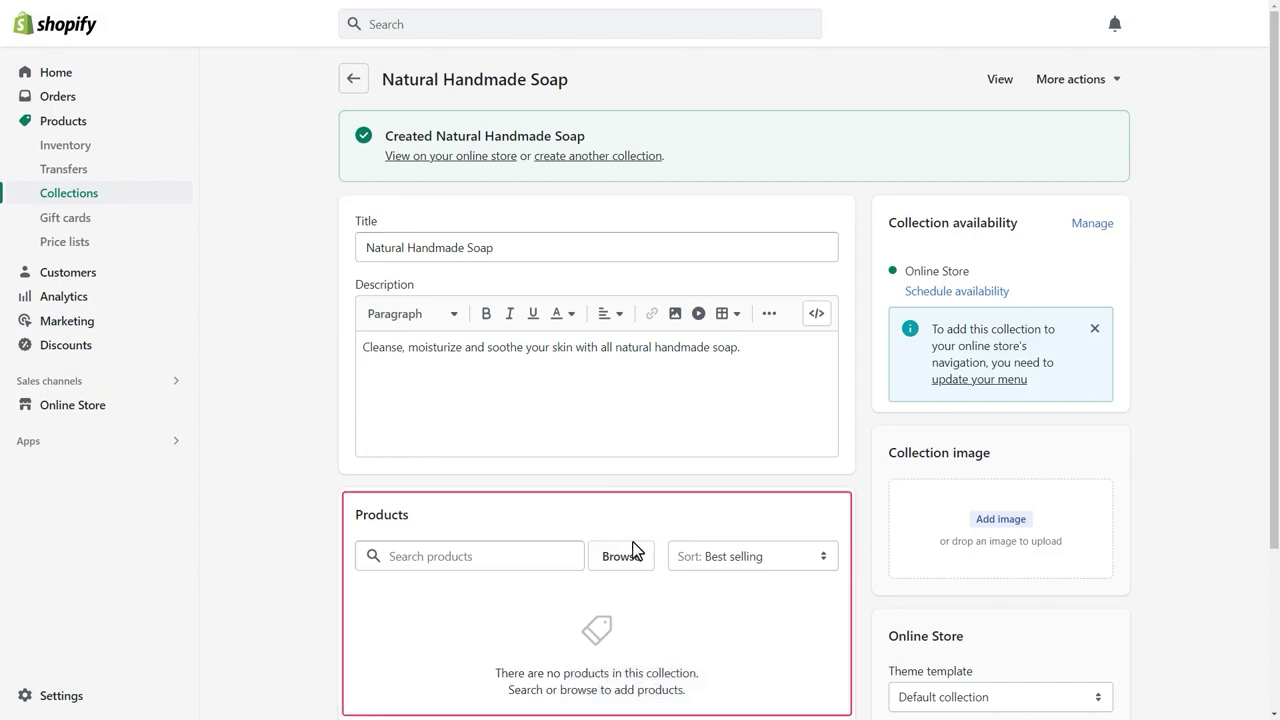
# Add the products matching "soap" to the collection, including Coffee, Cold Mountain, Goat Milk, Jasmine, Lemon, Milk and Lavender, Mint and Lemon, and Mix Flower Soap
pyautogui.click(628, 564)
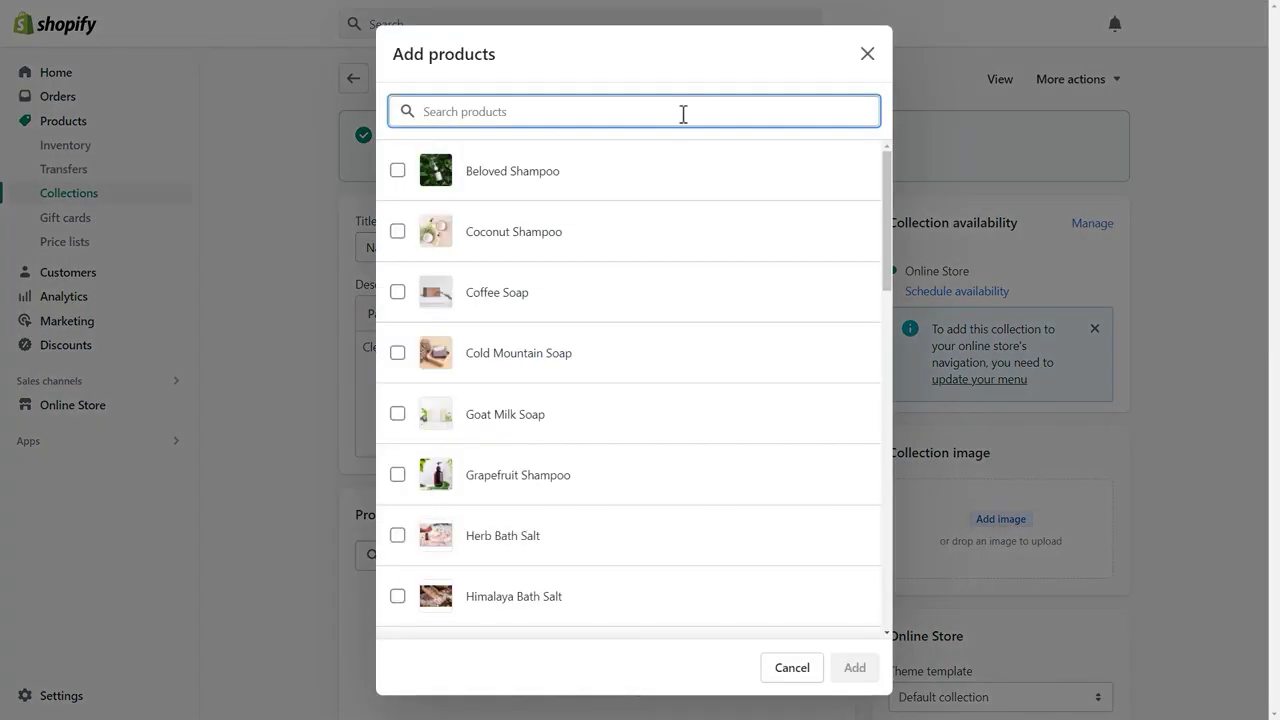
pyautogui.write('soap')
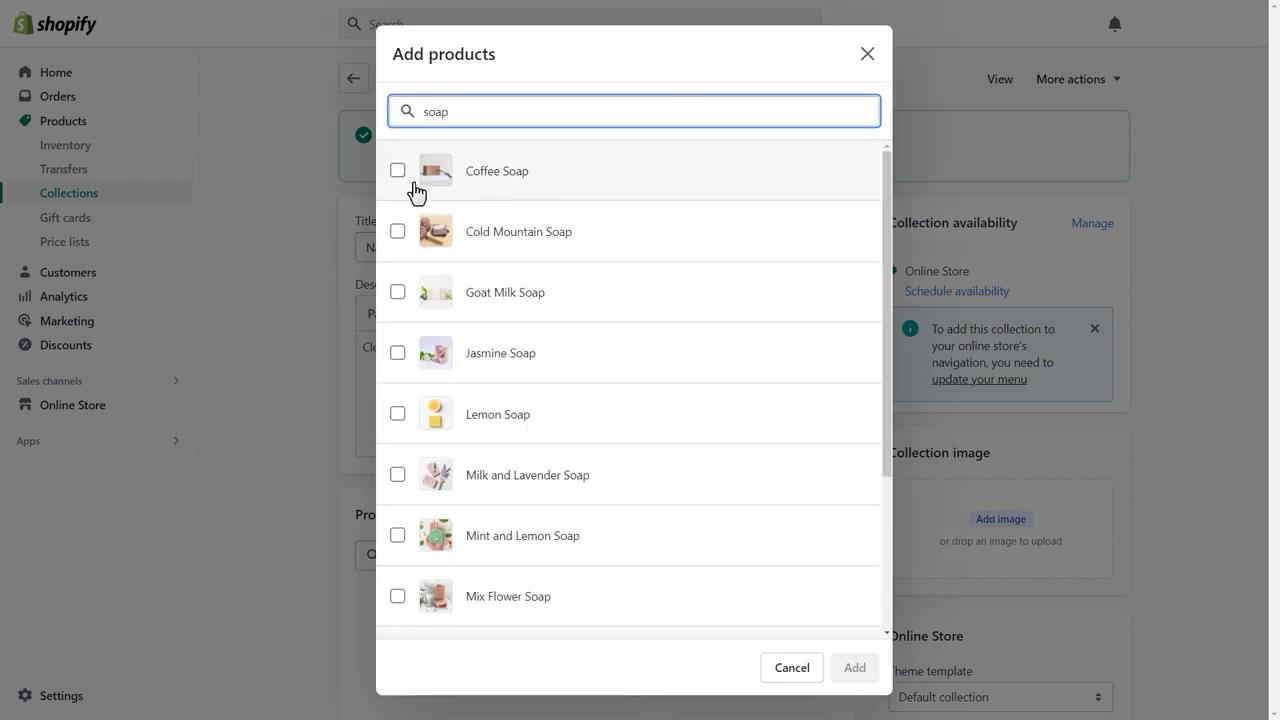
pyautogui.click(397, 170)
pyautogui.click(397, 231)
pyautogui.click(397, 292)
pyautogui.click(397, 353)
pyautogui.click(397, 414)
pyautogui.click(397, 474)
pyautogui.click(397, 535)
pyautogui.click(397, 596)
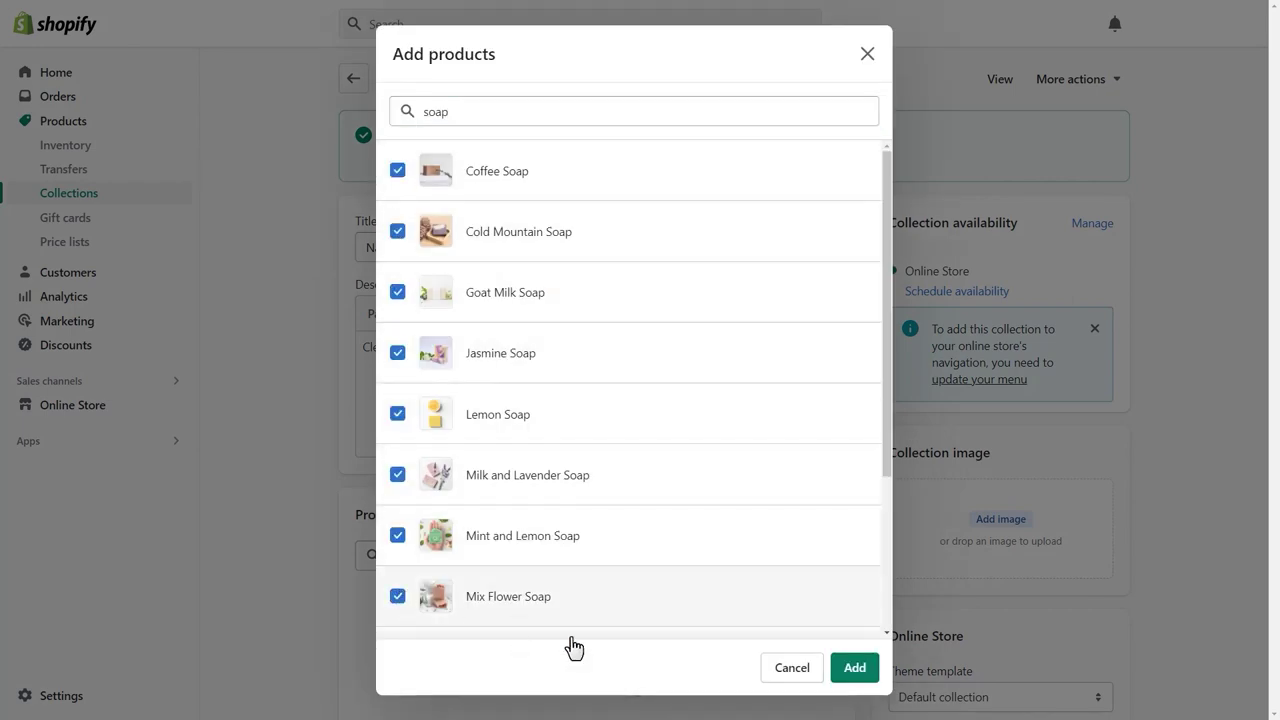
pyautogui.click(855, 668)
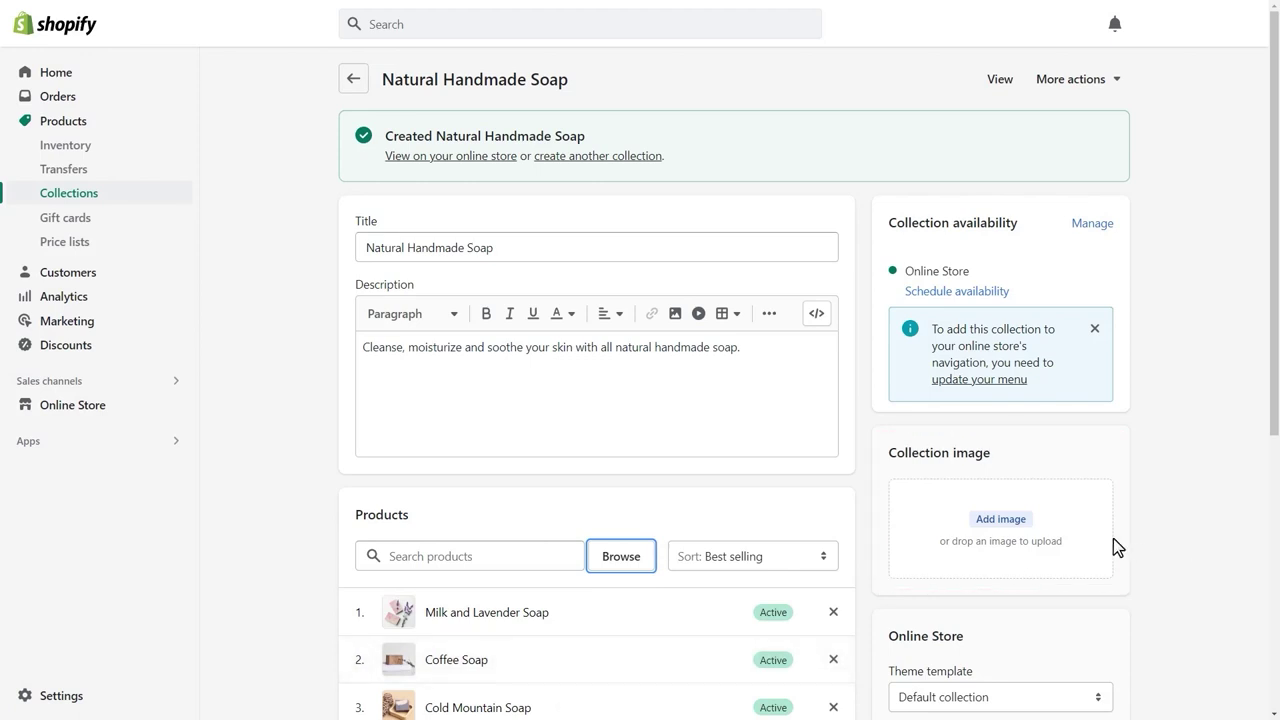
# Upload soap.jpg from the Cover photos folder as the collection image and save the collection
pyautogui.click(1026, 532)
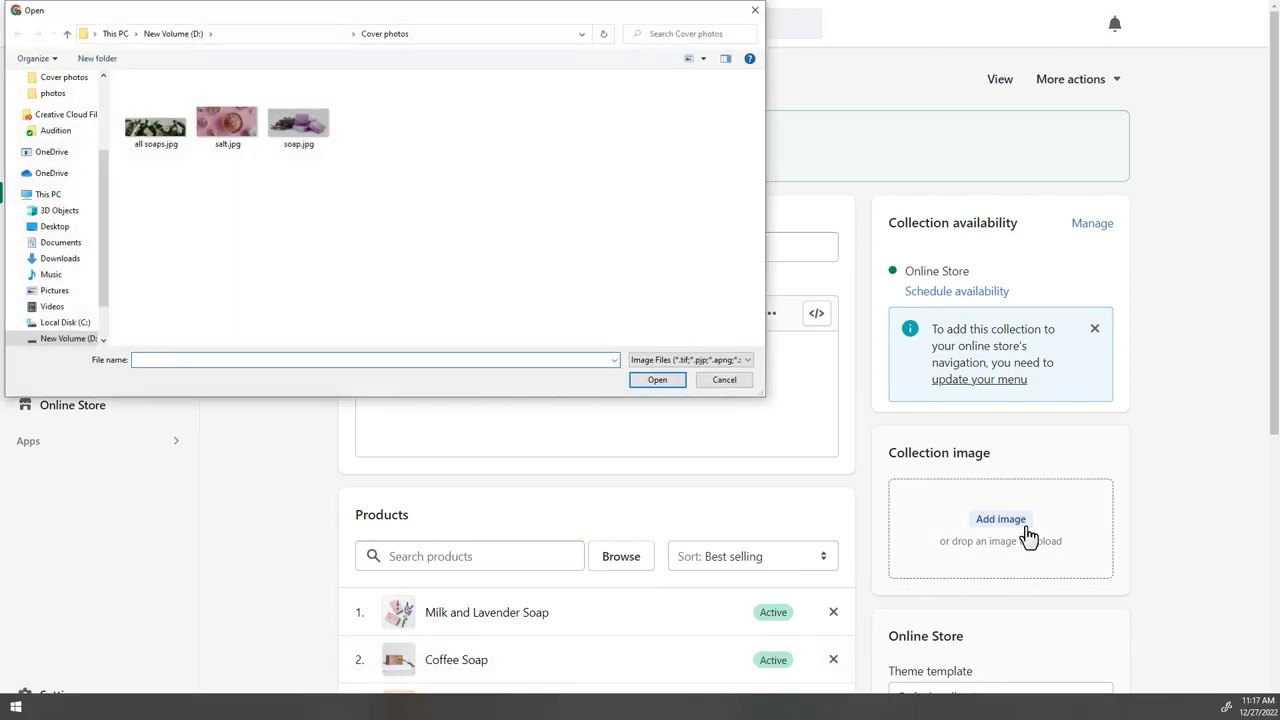
pyautogui.click(311, 125)
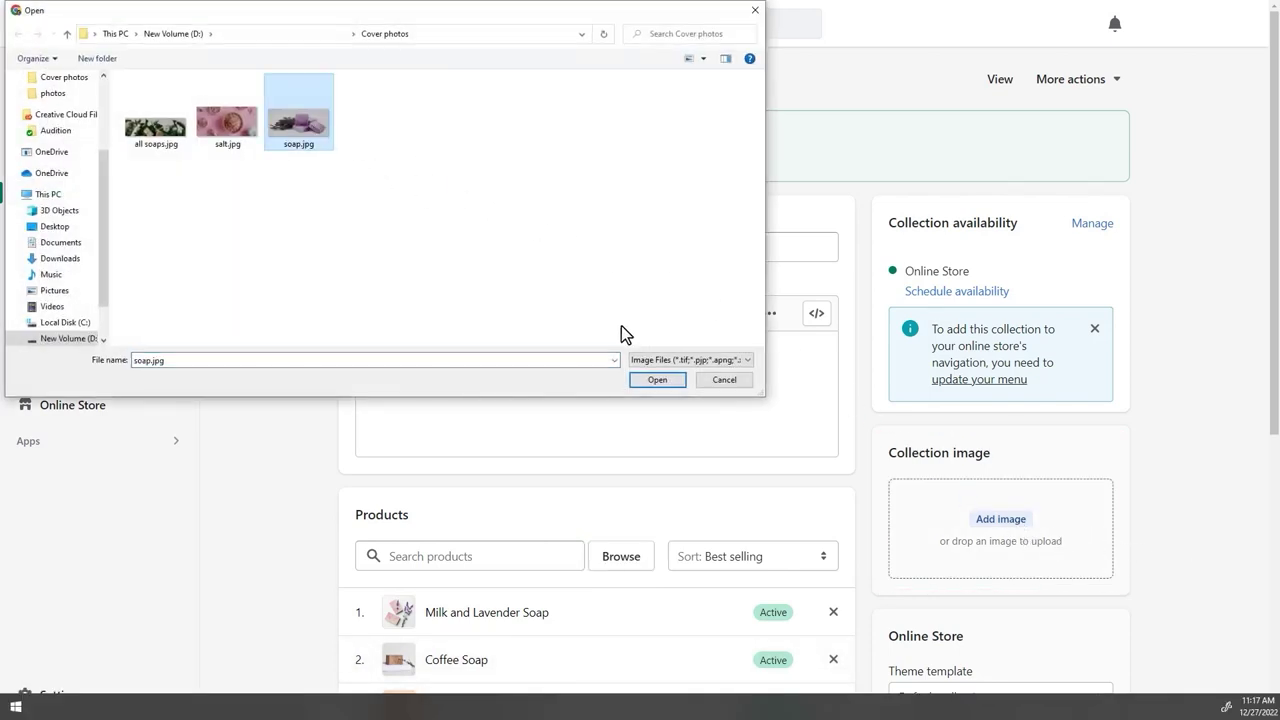
pyautogui.click(657, 380)
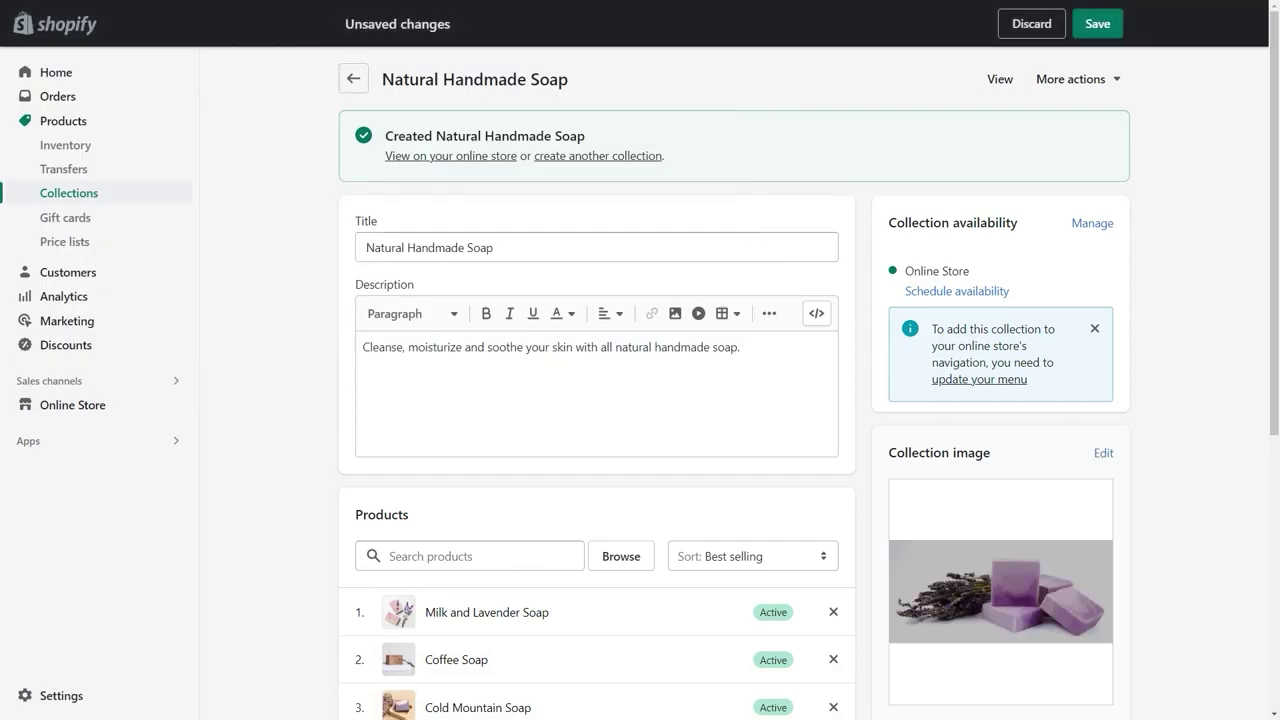
pyautogui.click(1102, 30)
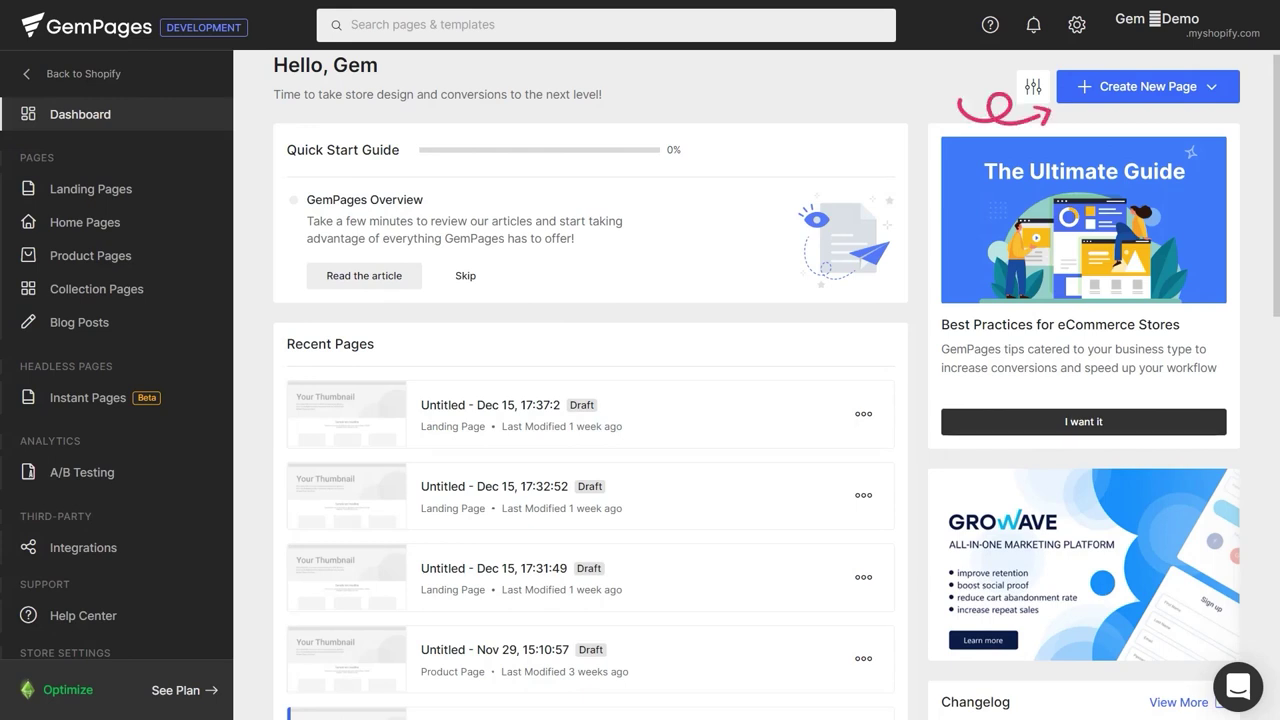
# Create a new collection page template in GemPages
pyautogui.click(1214, 88)
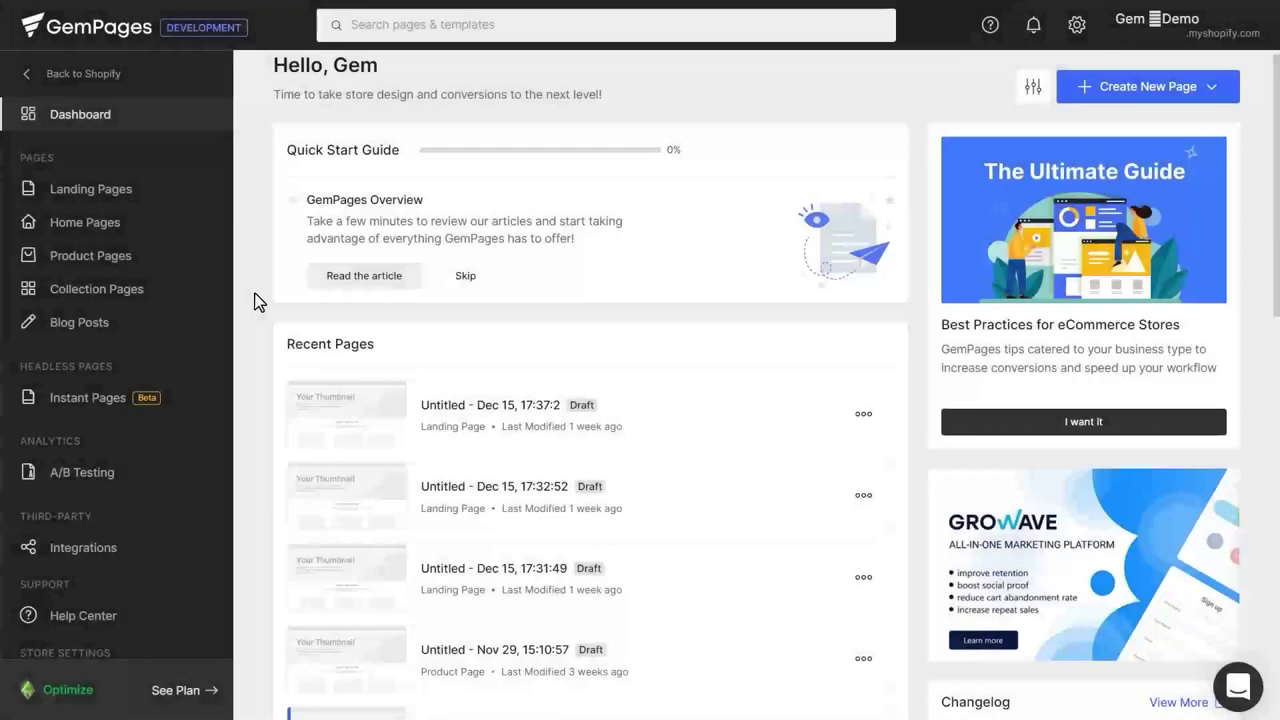
pyautogui.moveTo(166, 300)
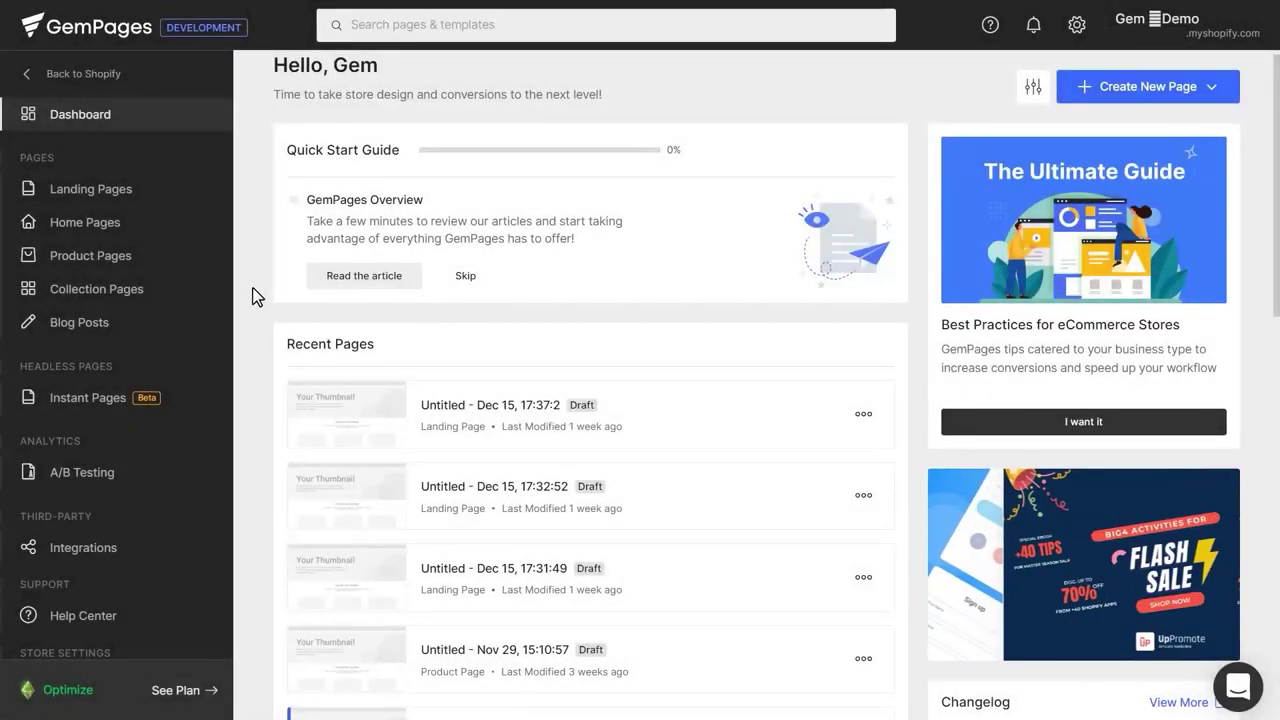
pyautogui.click(163, 294)
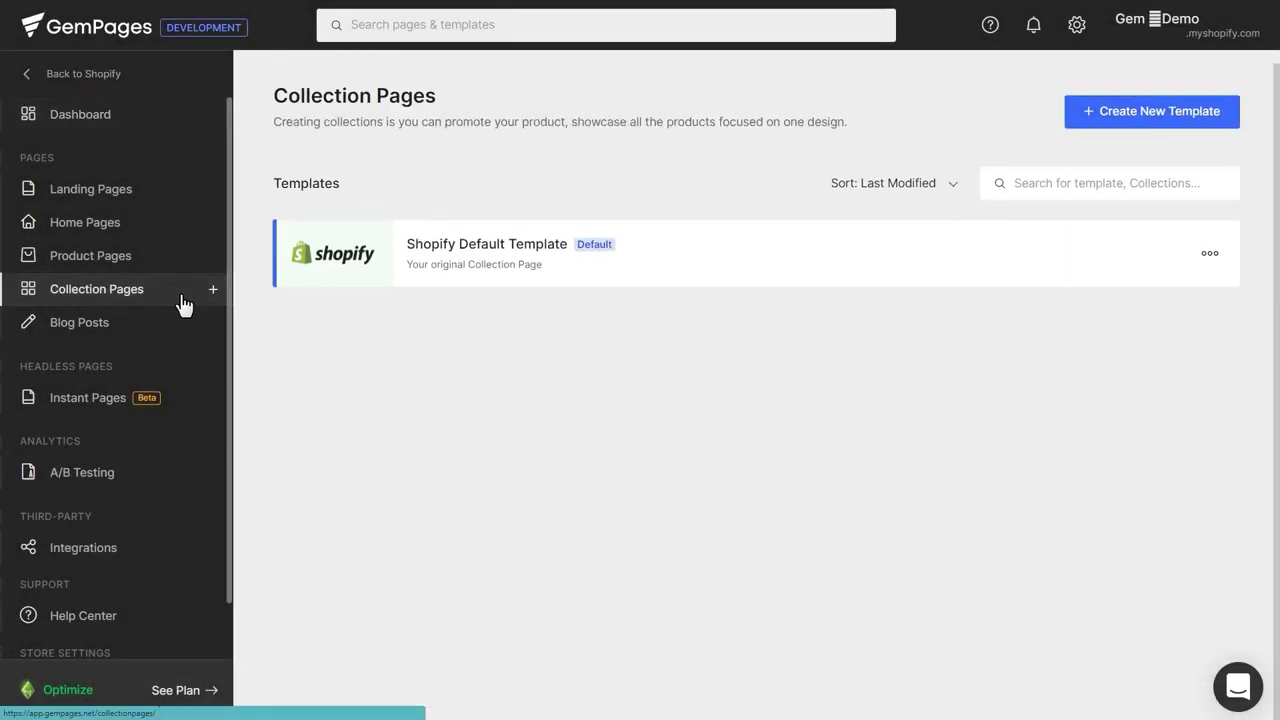
pyautogui.click(1197, 120)
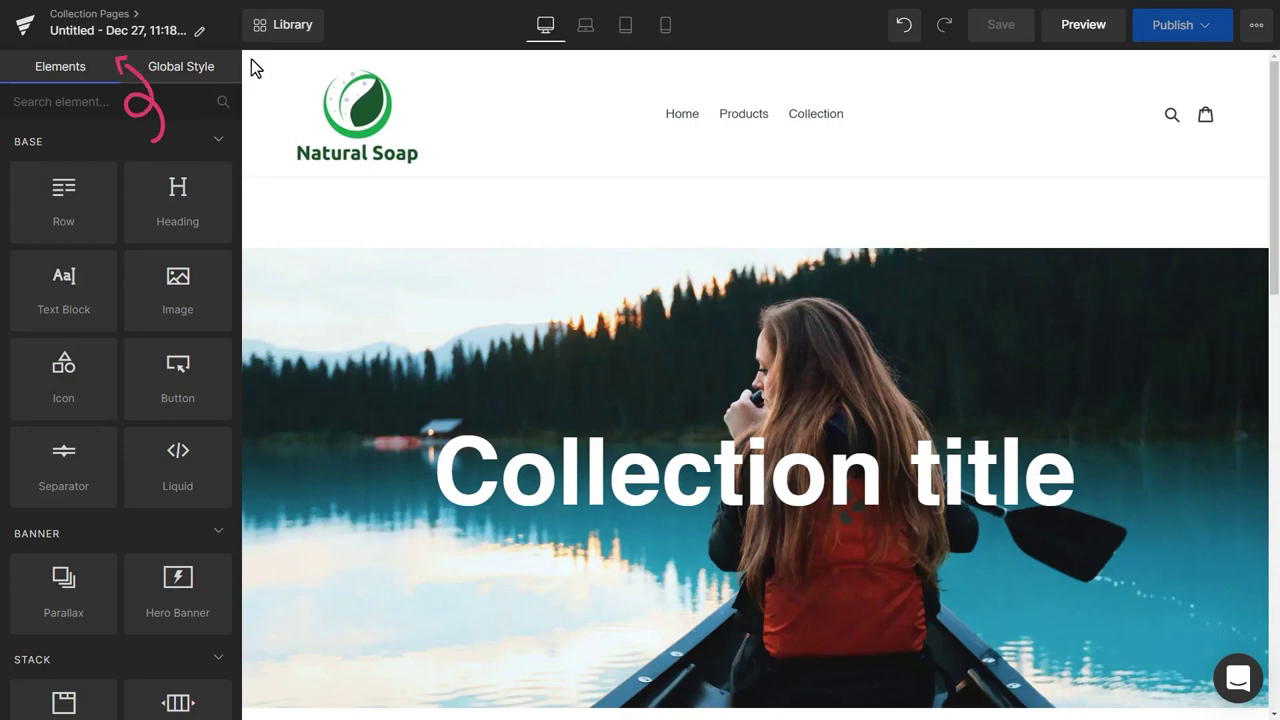
# Rename the new collection page template as "Soap Template"
pyautogui.click(200, 33)
pyautogui.moveTo(601, 363); pyautogui.dragTo(412, 364)
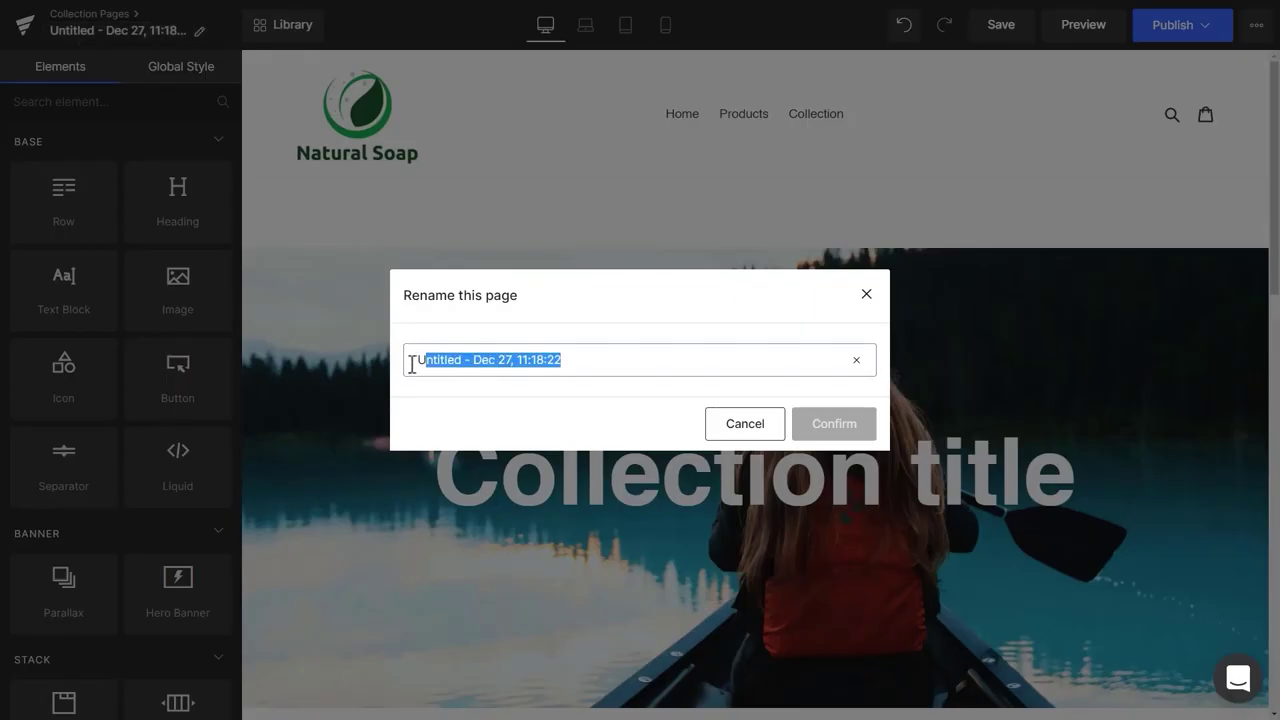
pyautogui.write('Soap Template')
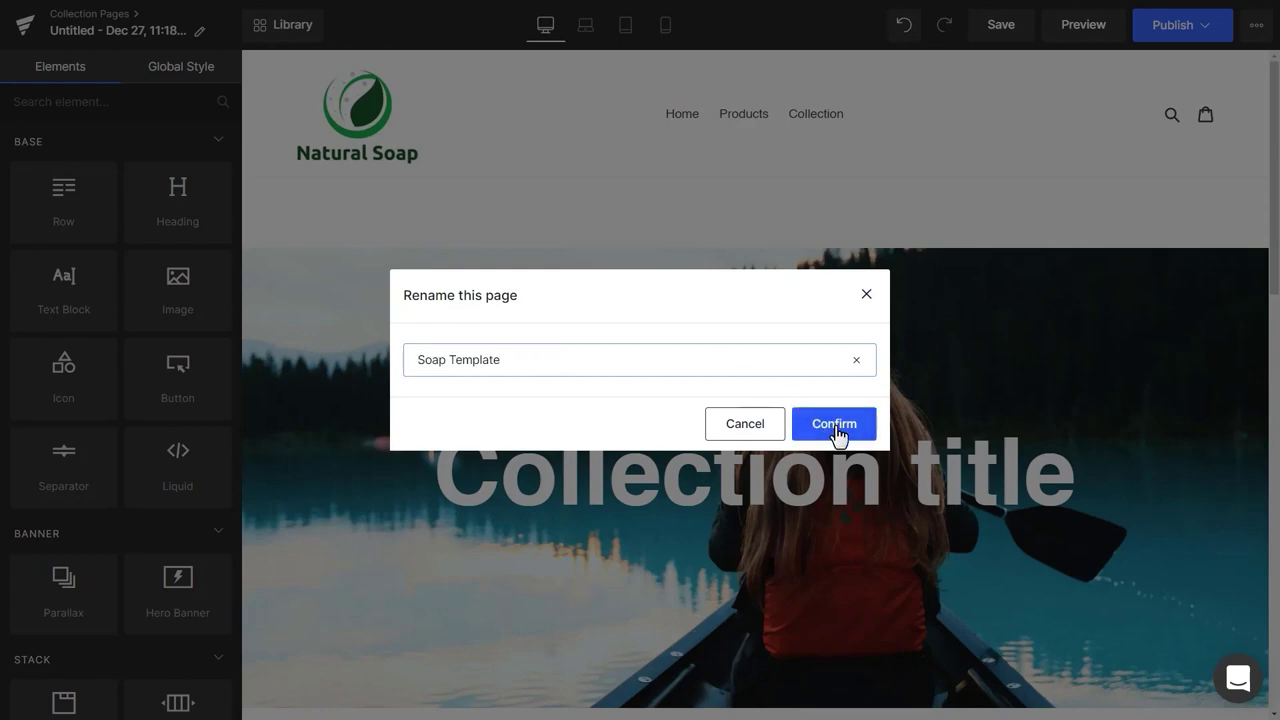
pyautogui.click(836, 428)
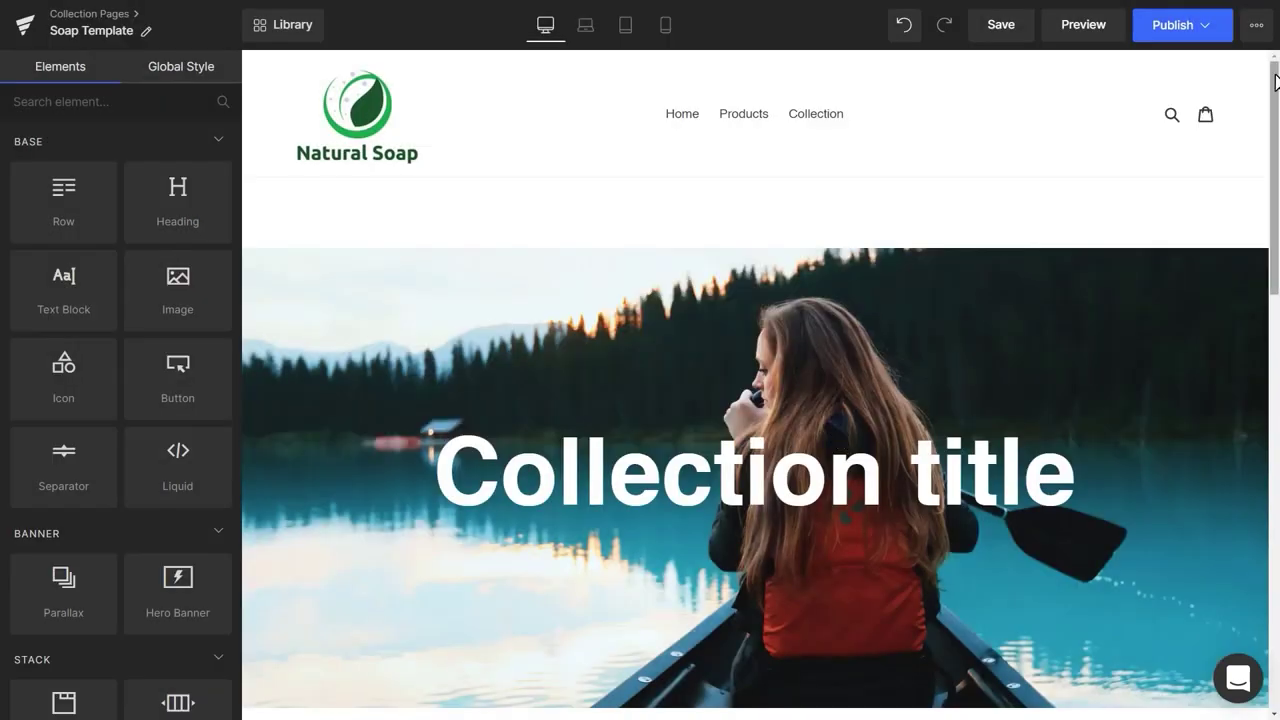
# Replace the Collection Banner's default image with all soaps.jpg from the Cover photos folder
pyautogui.moveTo(1277, 82); pyautogui.dragTo(1277, 142)
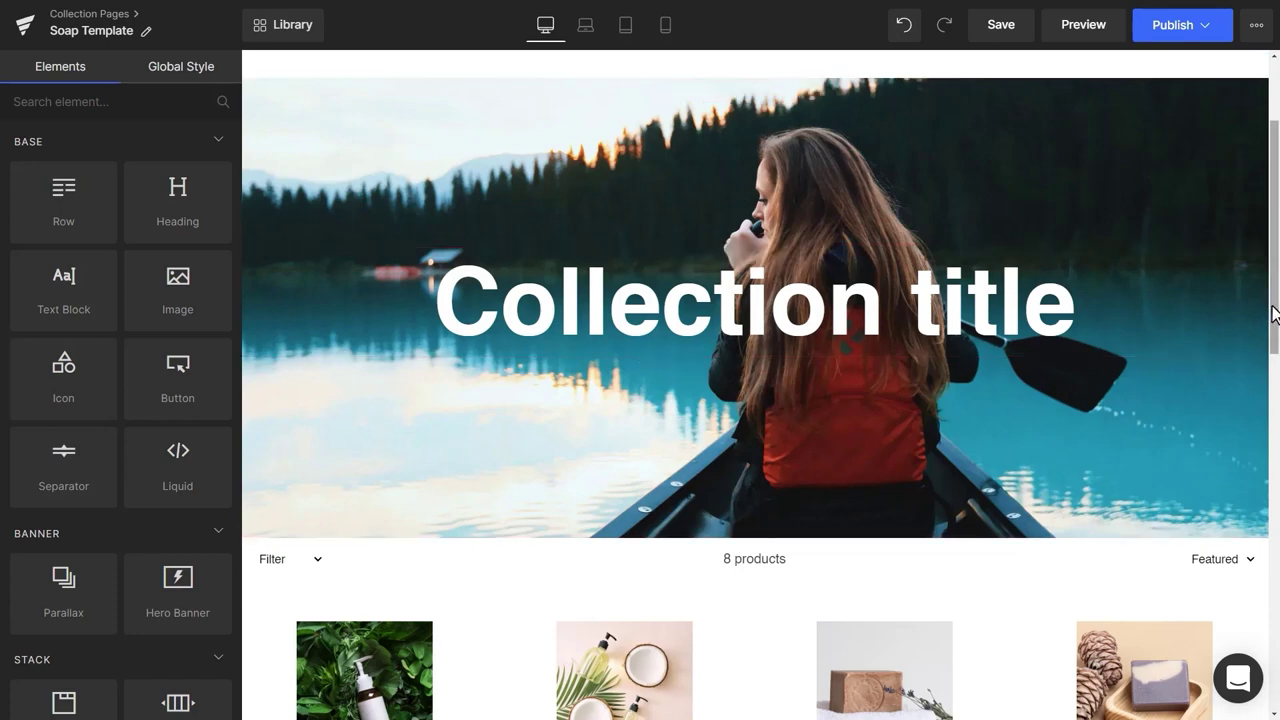
pyautogui.moveTo(1277, 311); pyautogui.dragTo(1277, 535)
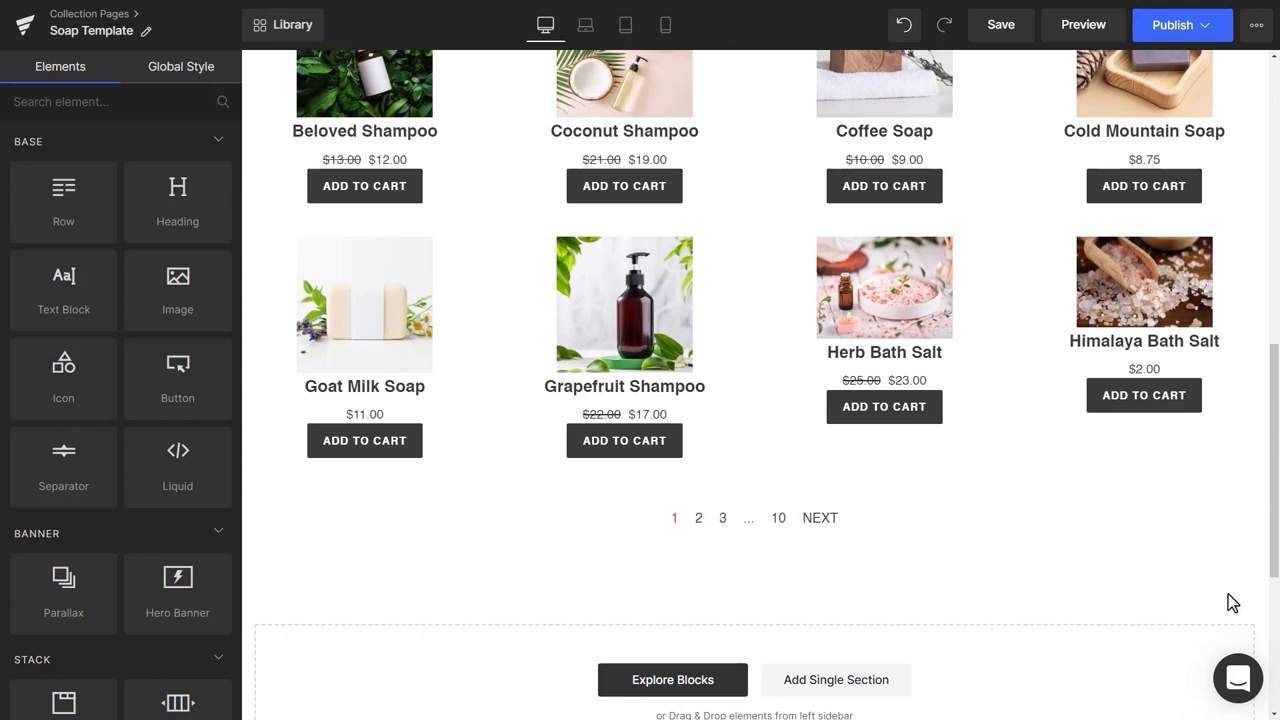
pyautogui.moveTo(1273, 577); pyautogui.dragTo(1273, 290)
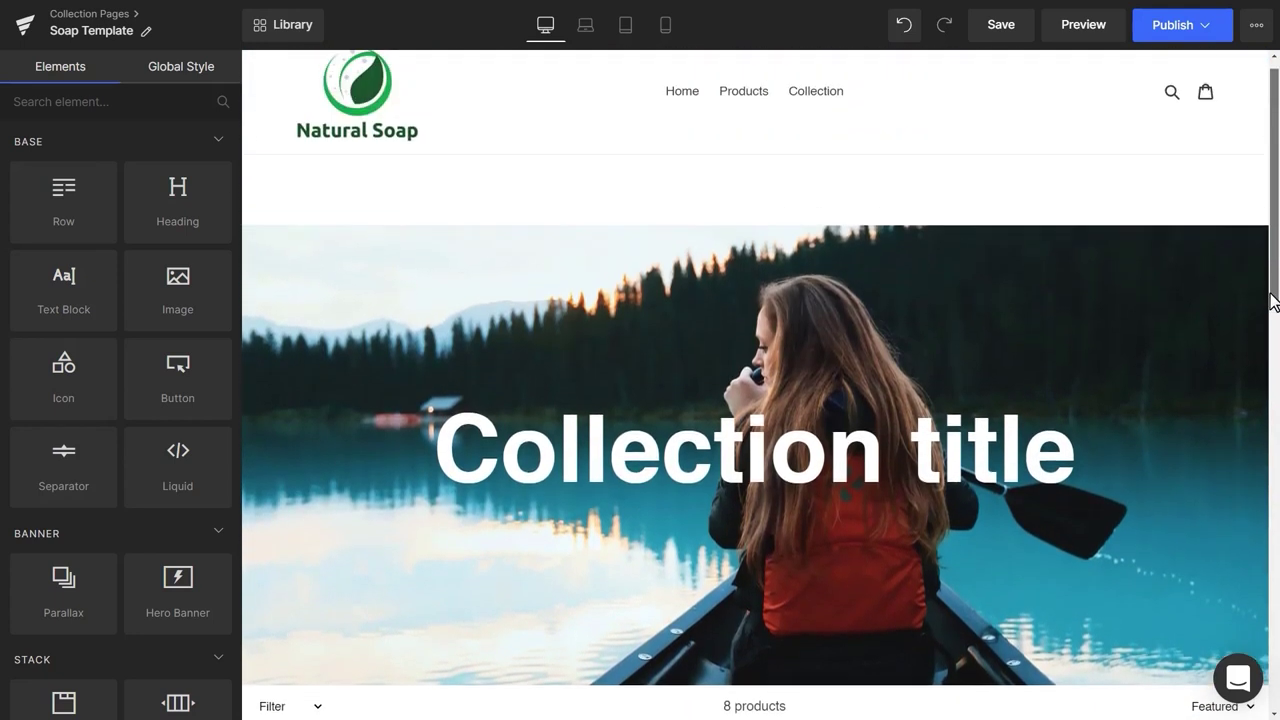
pyautogui.click(778, 248)
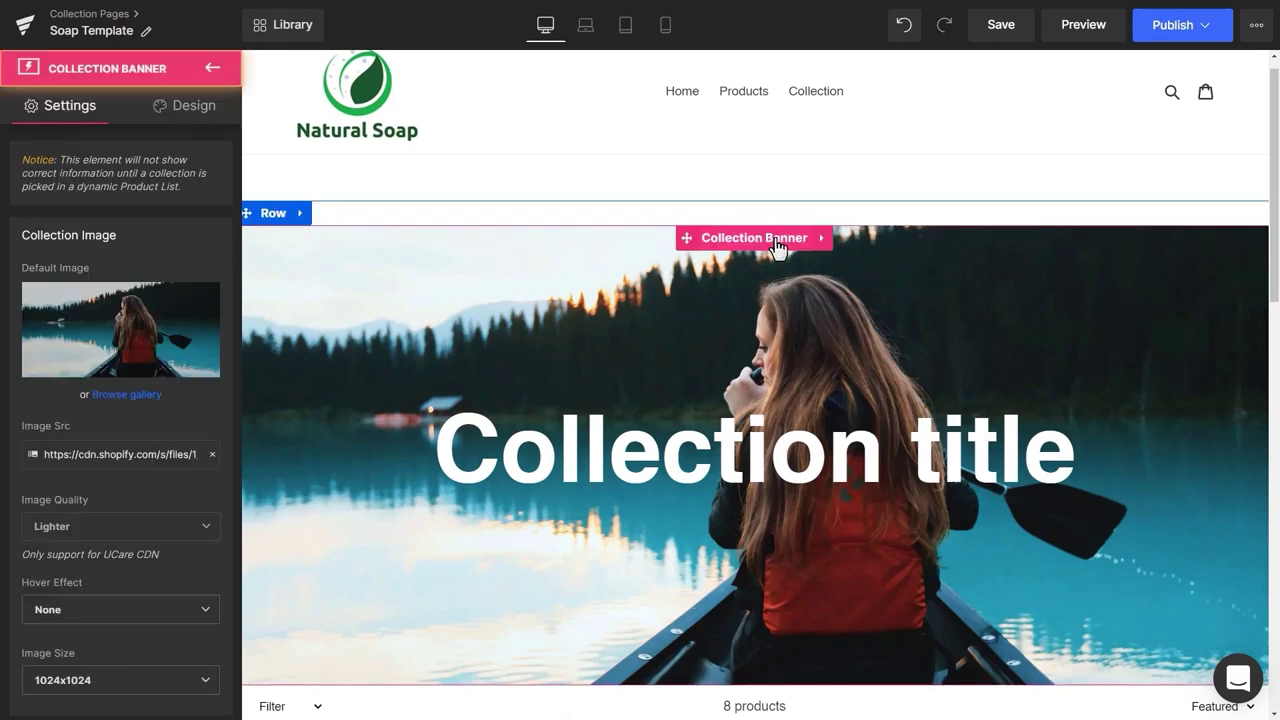
pyautogui.moveTo(506, 324)
pyautogui.moveTo(142, 341)
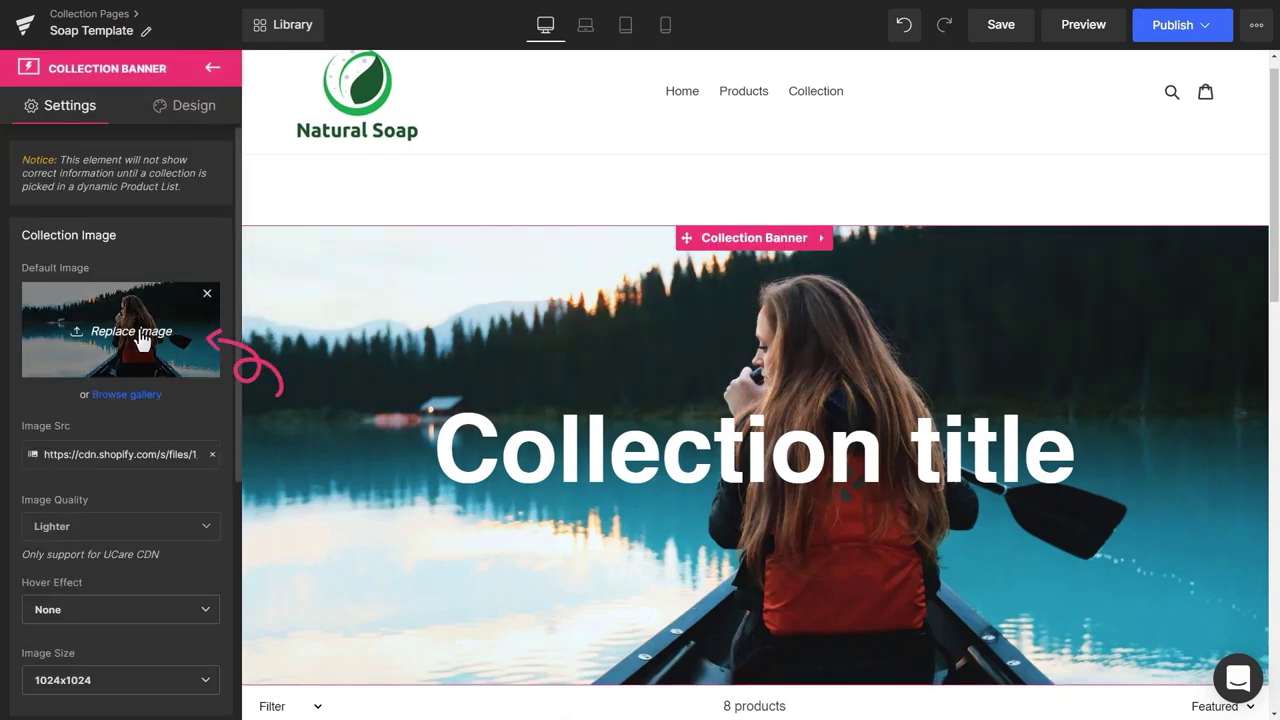
pyautogui.click(142, 341)
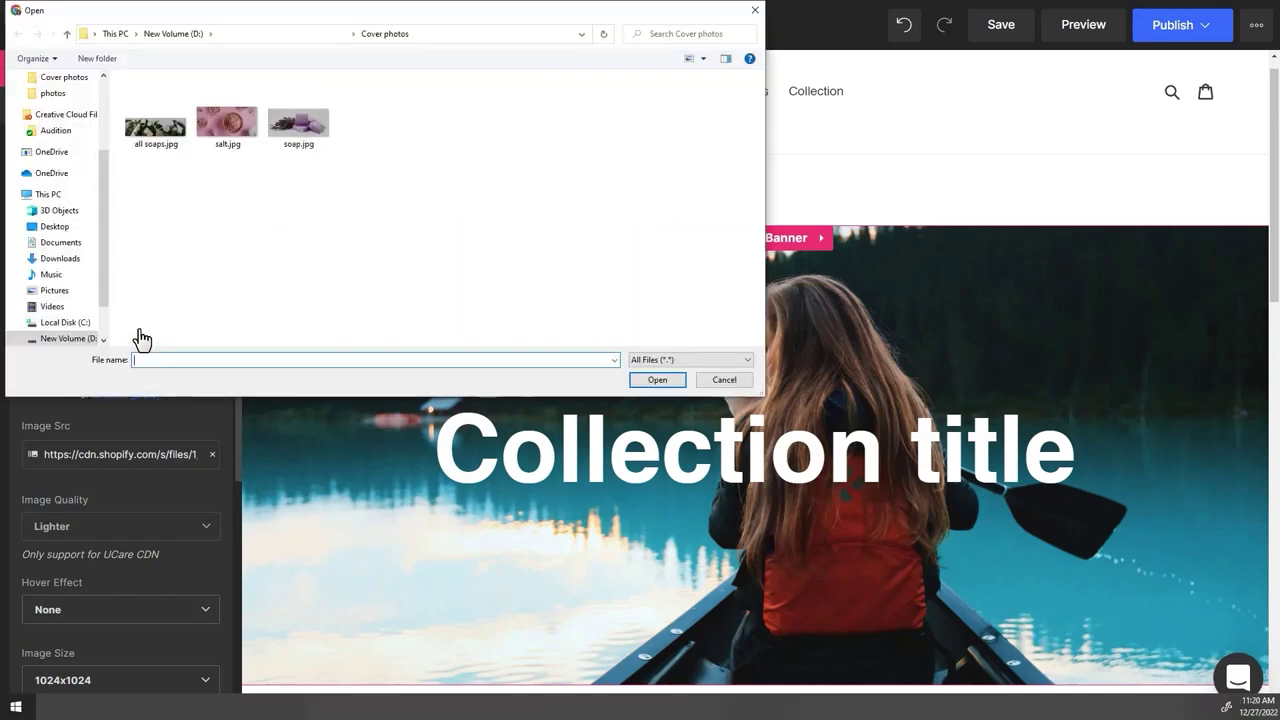
pyautogui.click(155, 125)
pyautogui.click(632, 381)
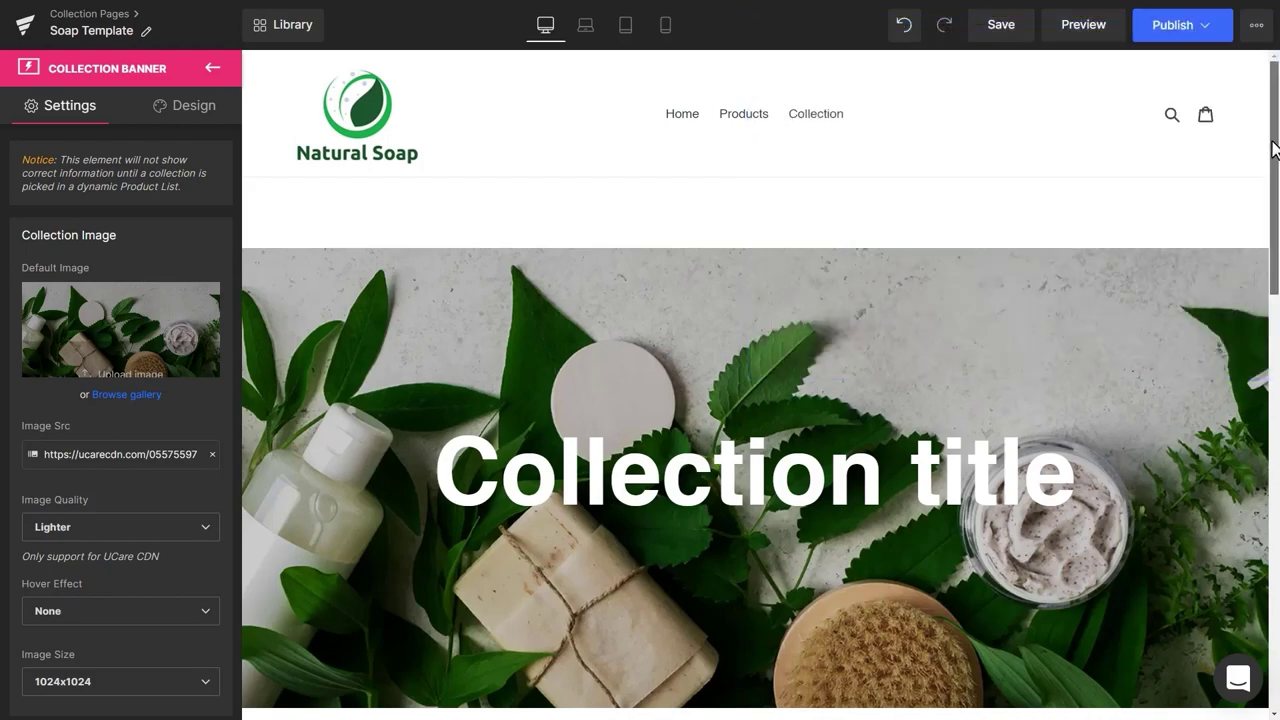
# Assign the Natural Handmade Soap collection to the Product List element and leave the element's settings
pyautogui.moveTo(1273, 148); pyautogui.dragTo(1273, 368)
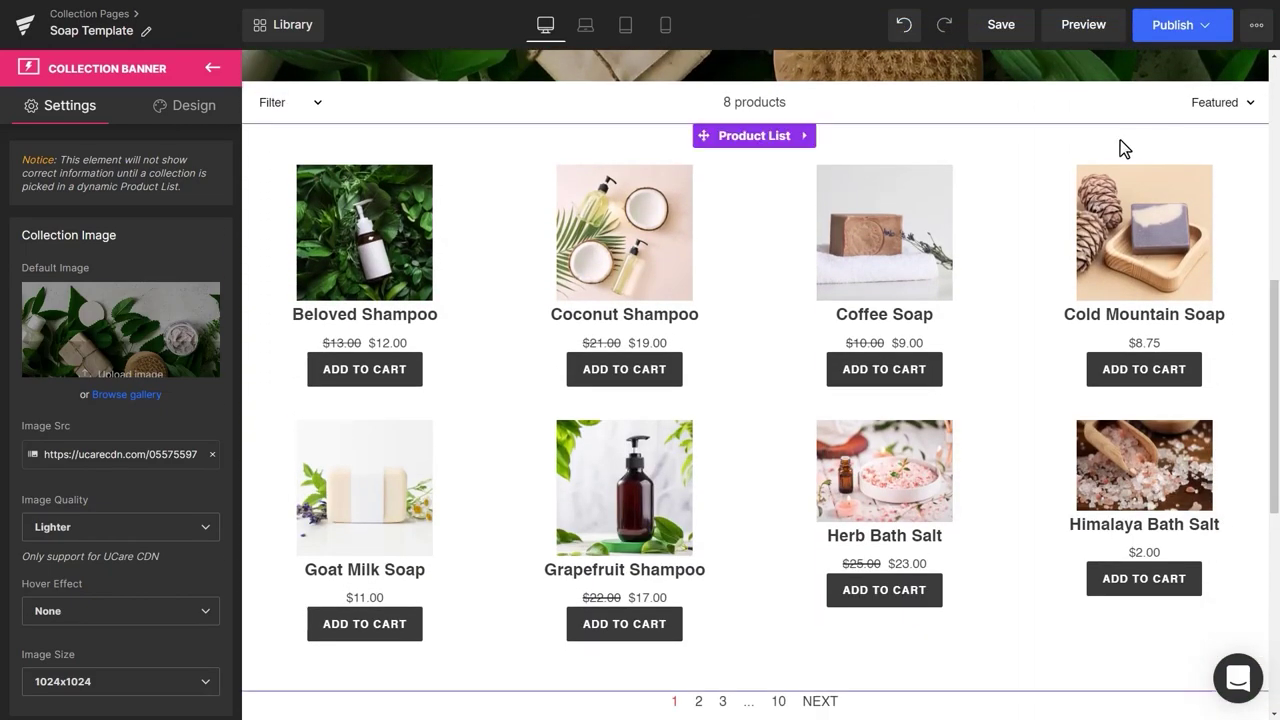
pyautogui.click(751, 140)
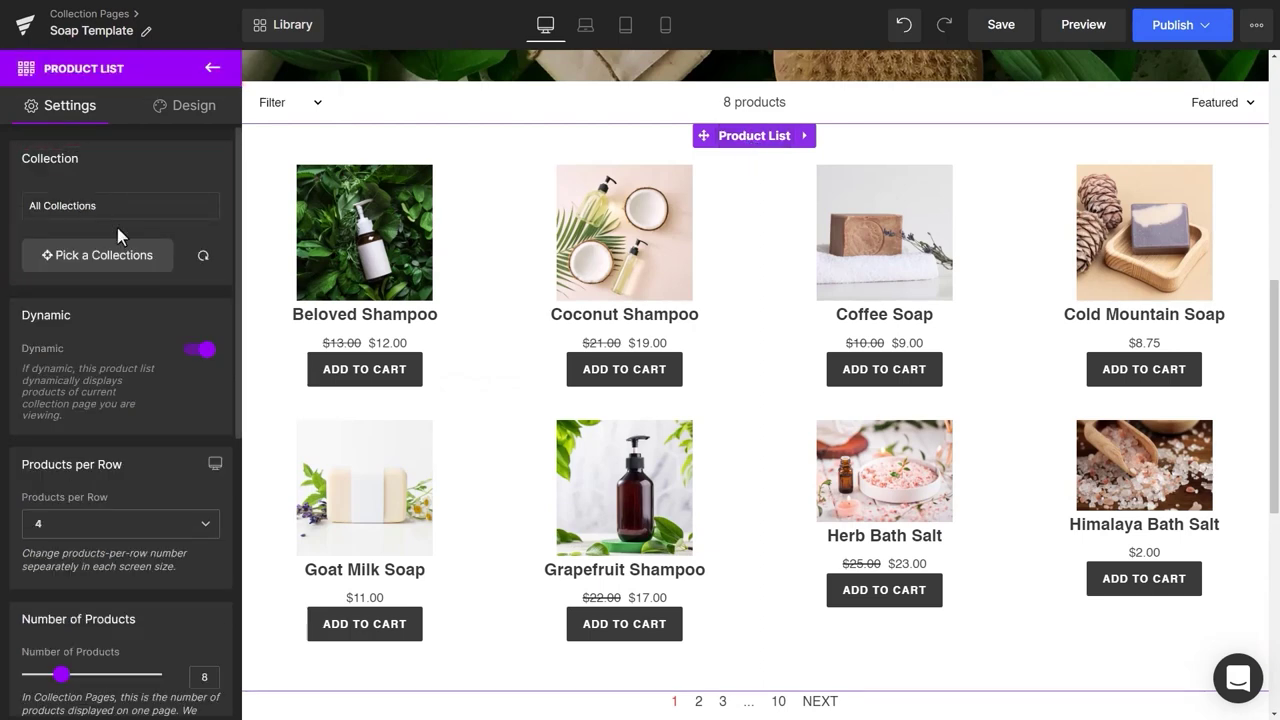
pyautogui.click(108, 260)
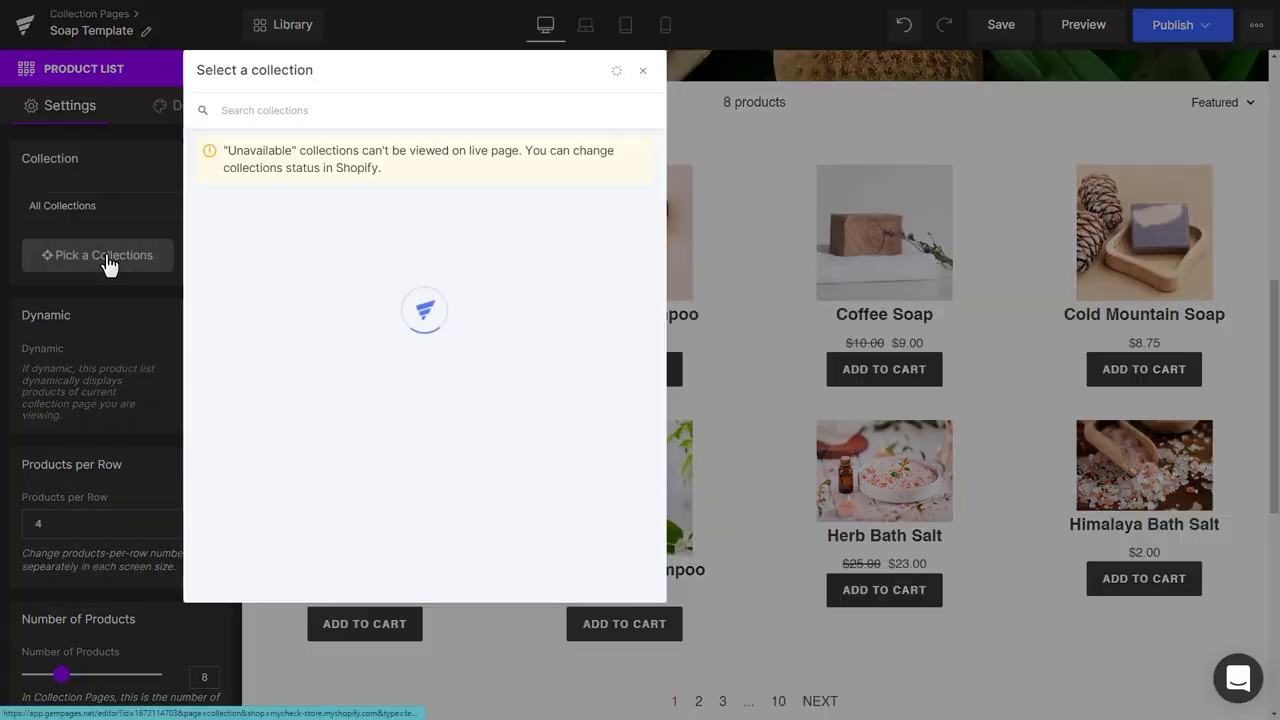
pyautogui.click(330, 340)
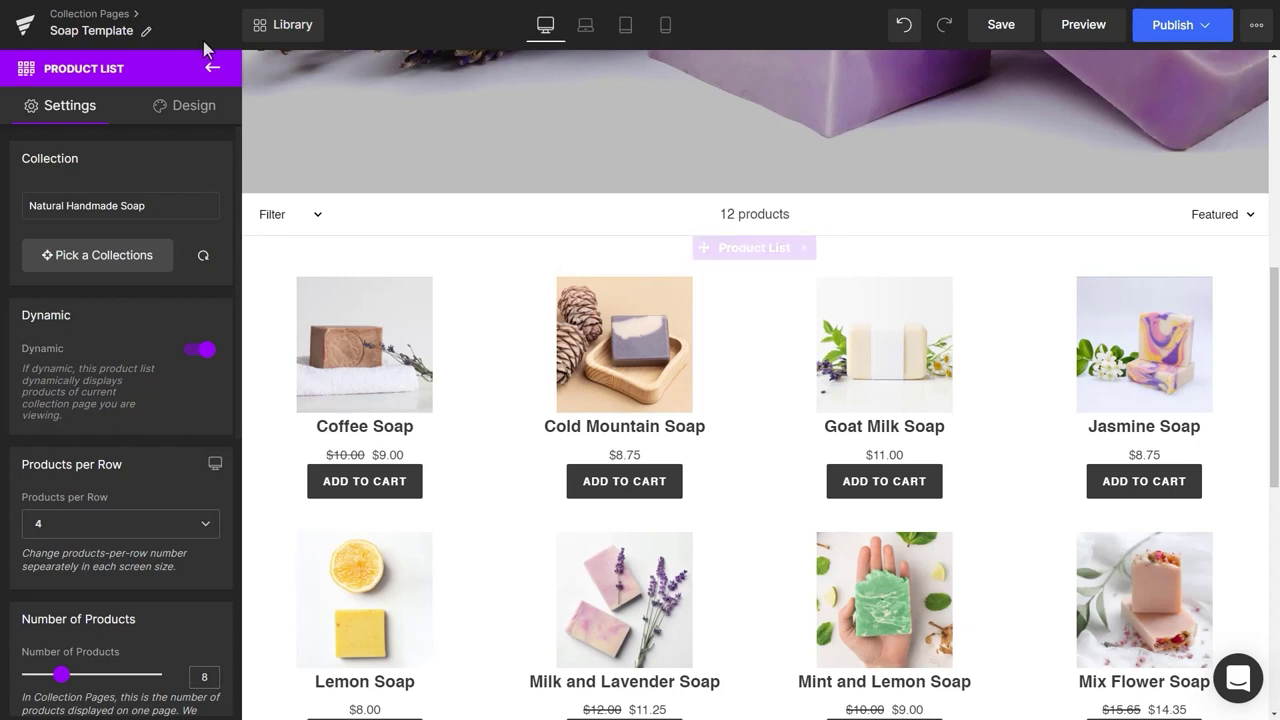
pyautogui.click(212, 70)
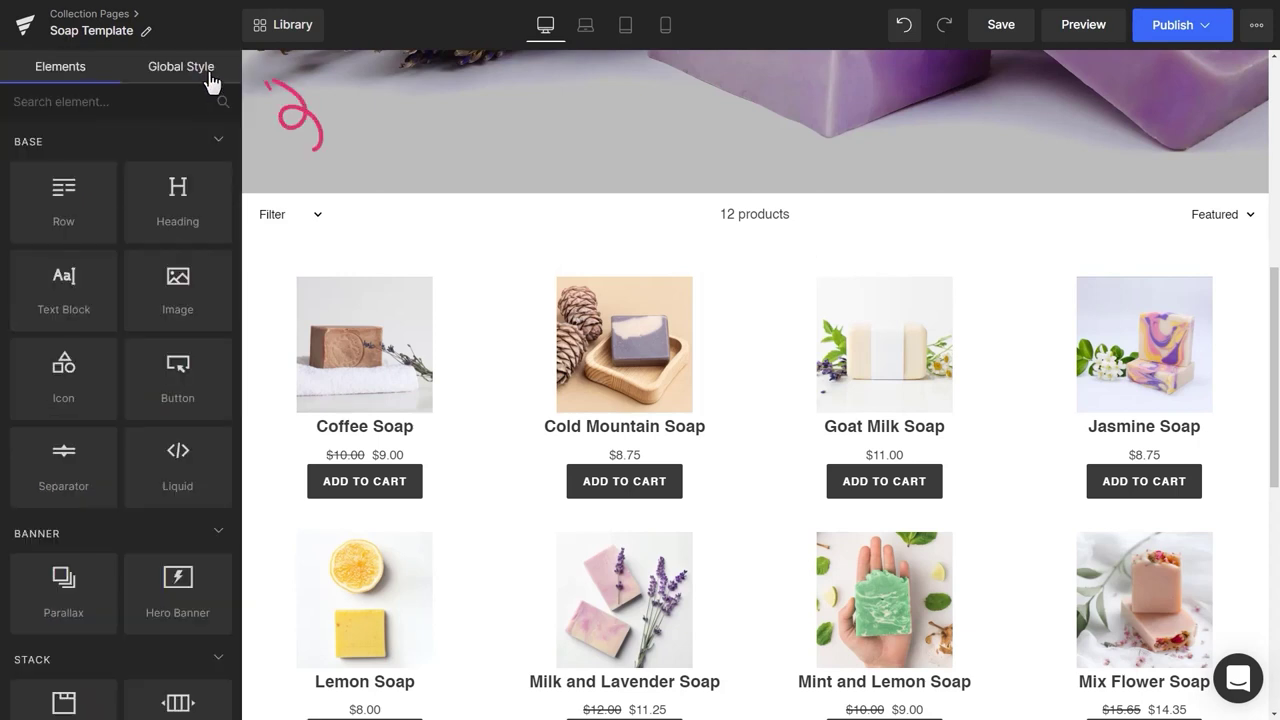
# Apply the Page Preset 1 global style to the current collection page
pyautogui.click(212, 80)
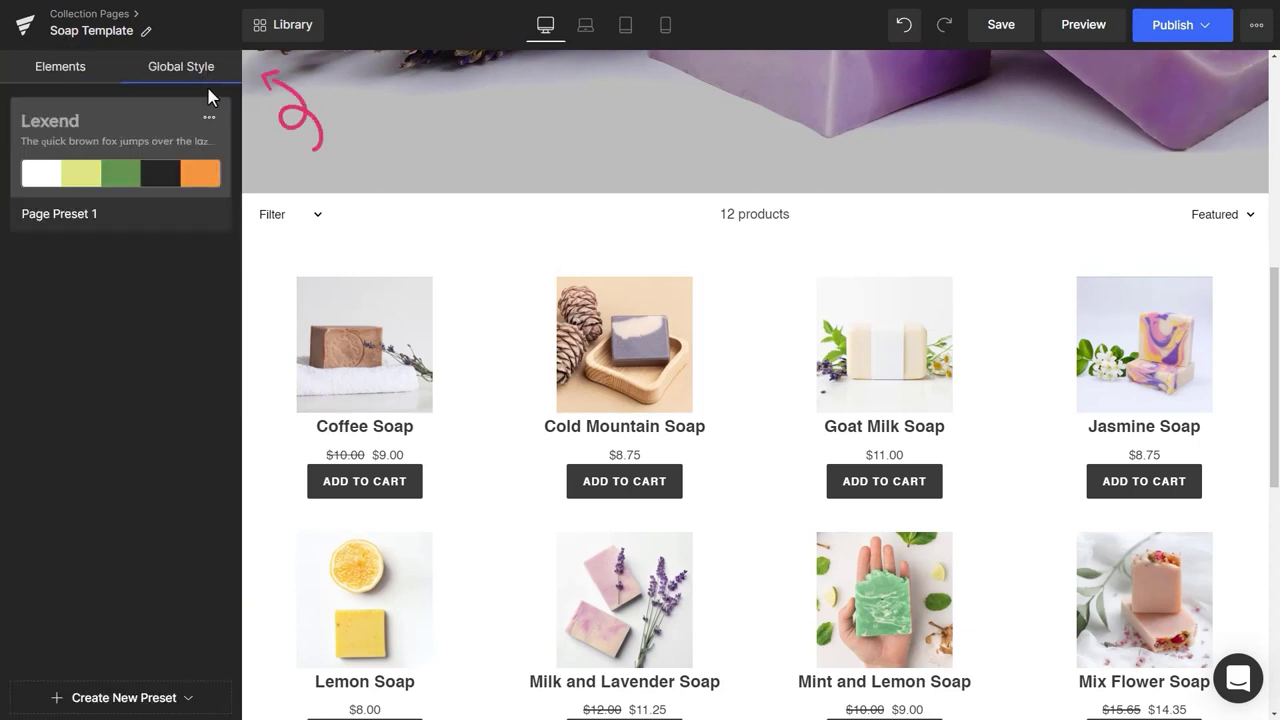
pyautogui.click(207, 120)
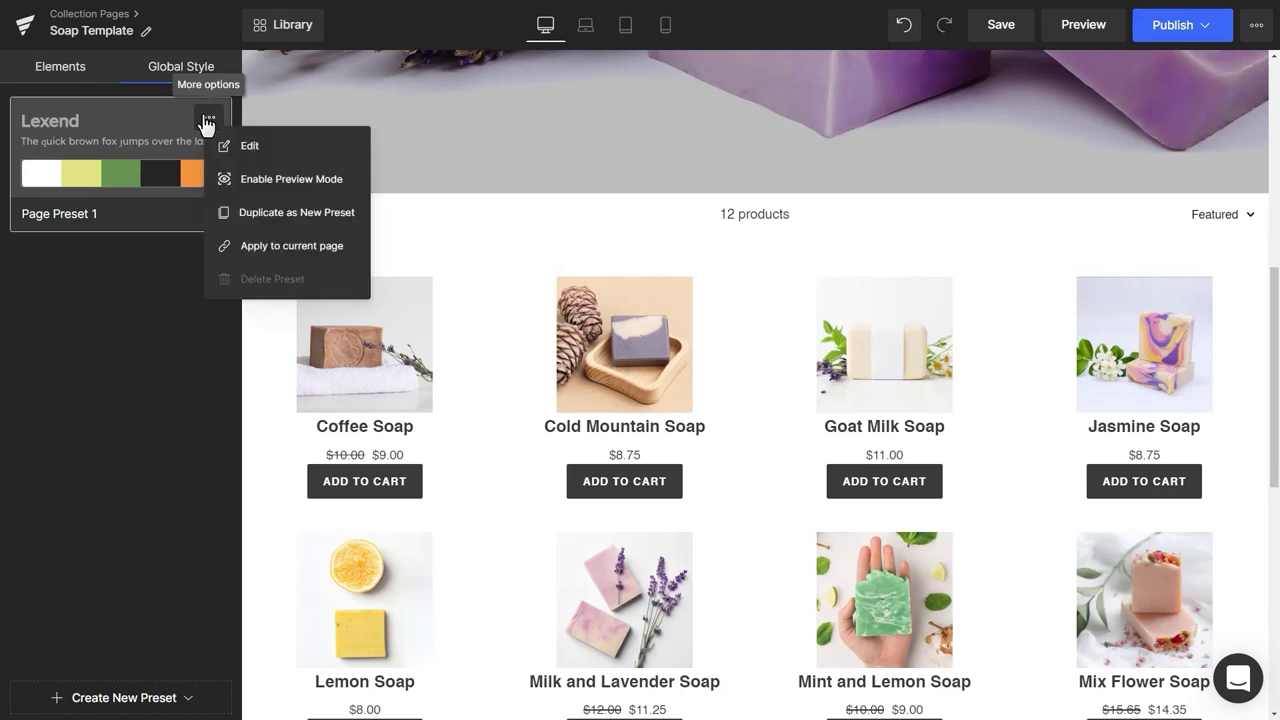
pyautogui.click(246, 247)
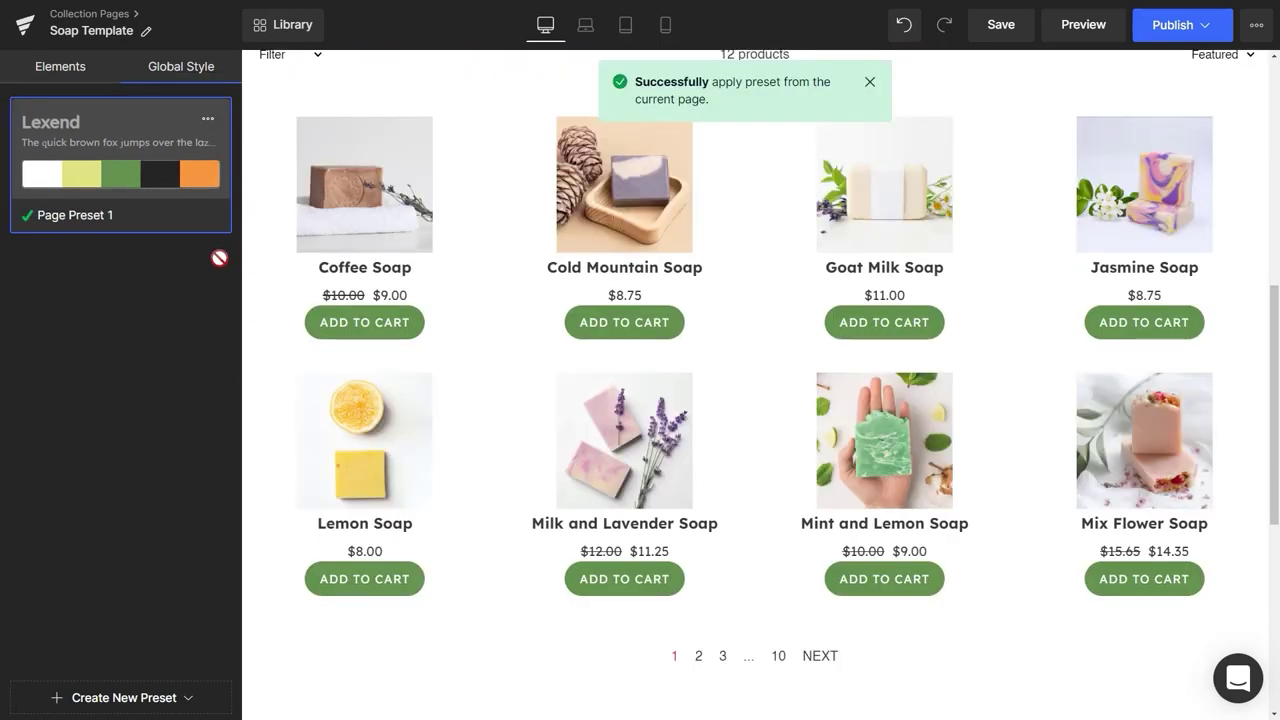
# Change the corner style of the product images in the product list to a rounded preset for desktop
pyautogui.click(363, 194)
pyautogui.click(184, 105)
pyautogui.click(200, 341)
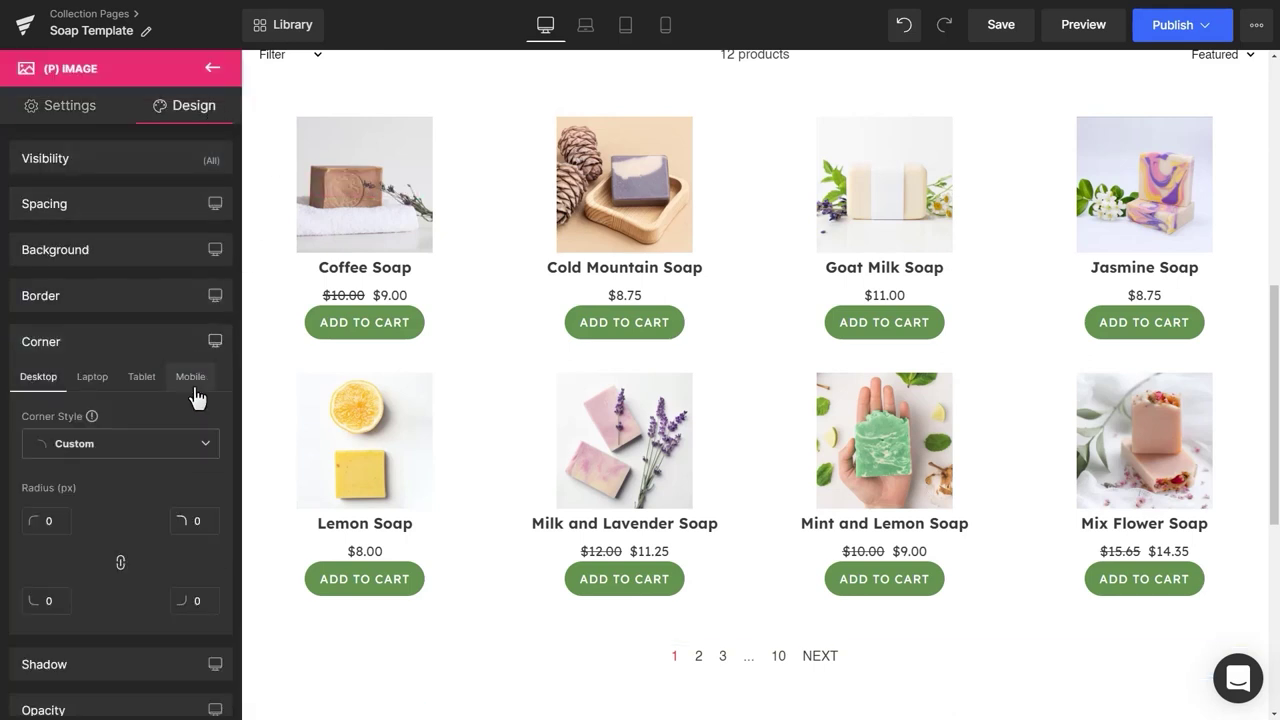
pyautogui.click(170, 443)
pyautogui.click(170, 532)
# Set the product cart button's top margin to S and bottom margin to L, then leave the element's settings
pyautogui.click(366, 330)
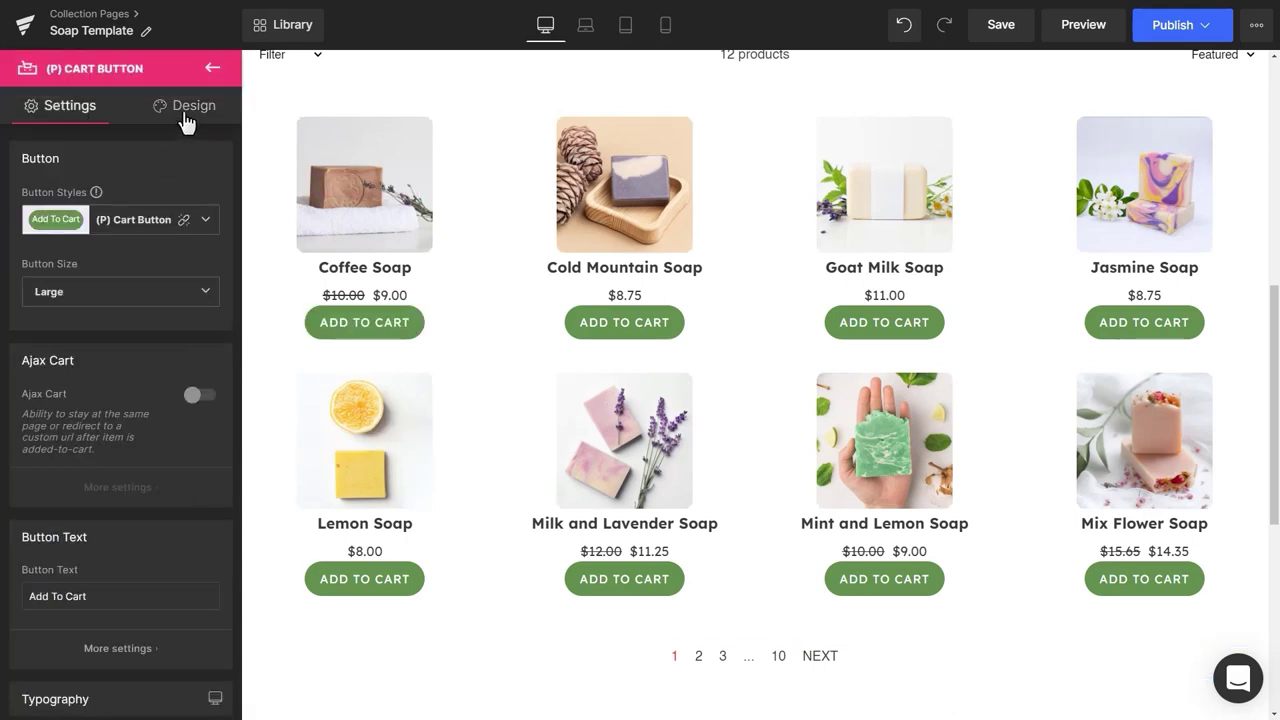
pyautogui.click(184, 105)
pyautogui.click(114, 251)
pyautogui.click(115, 326)
pyautogui.click(118, 358)
pyautogui.click(141, 478)
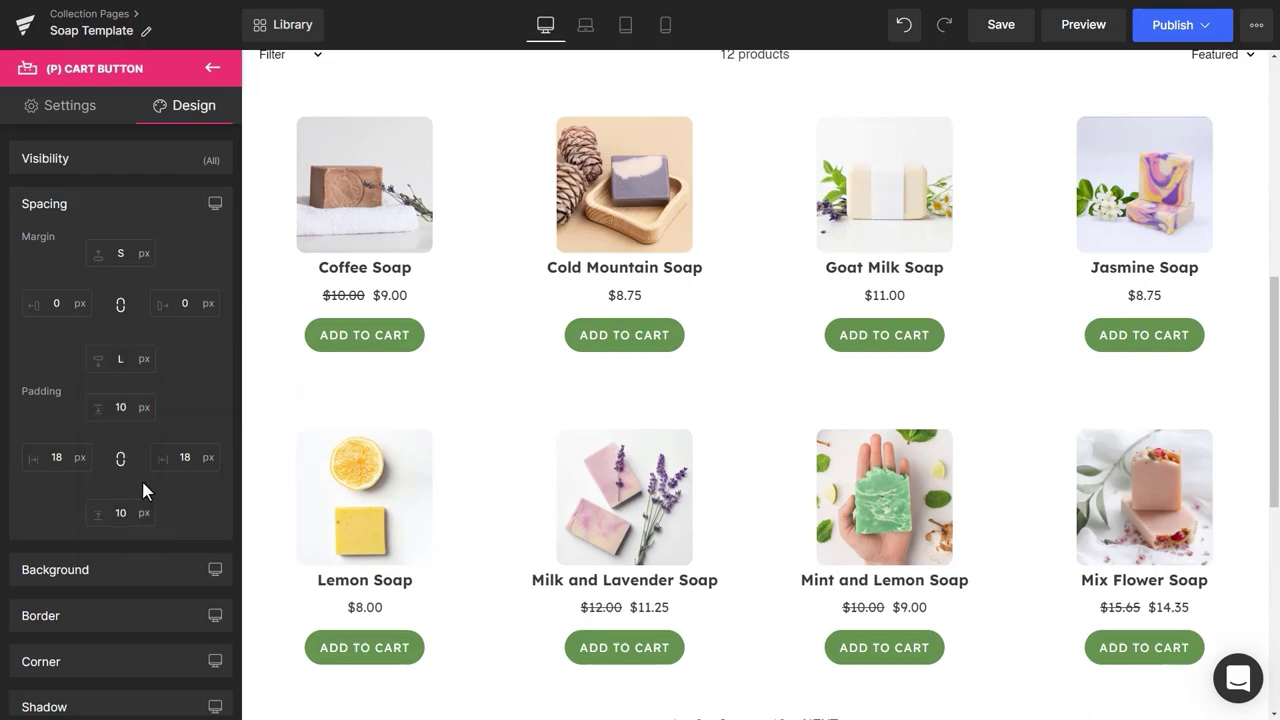
pyautogui.click(212, 67)
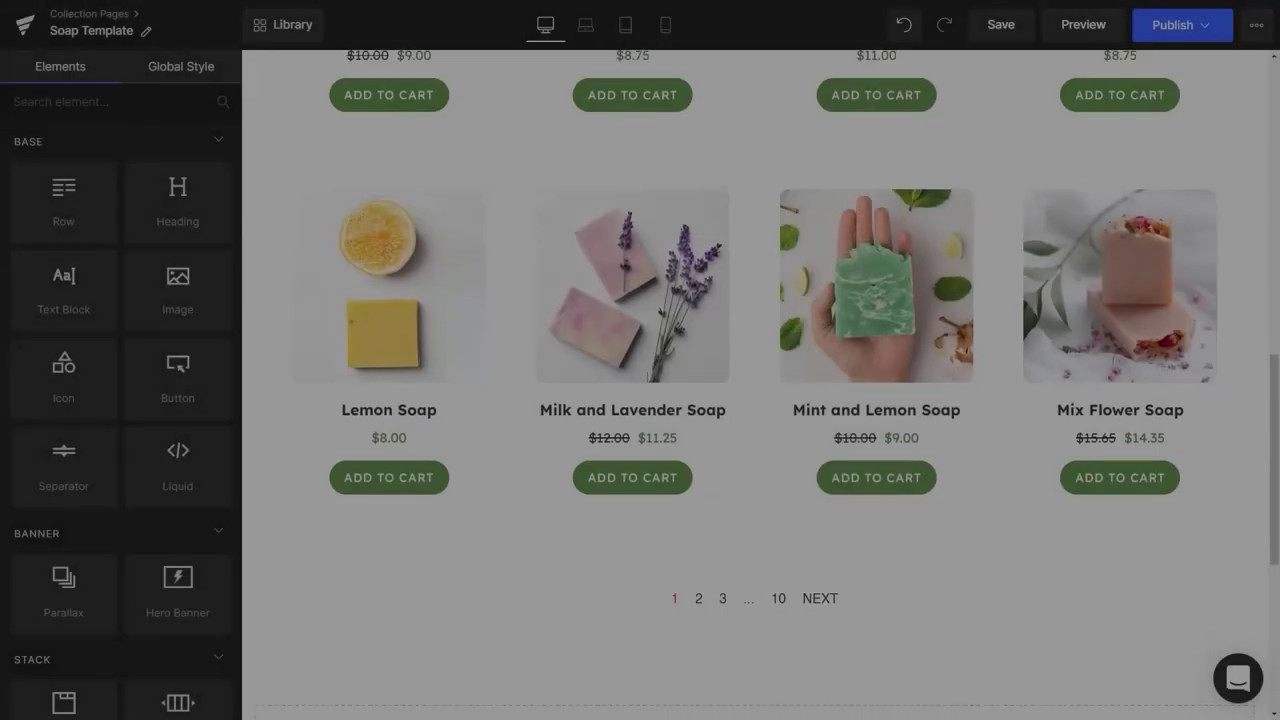
# Save and publish the Soap Template collection page
pyautogui.scroll(5, 755, 380)
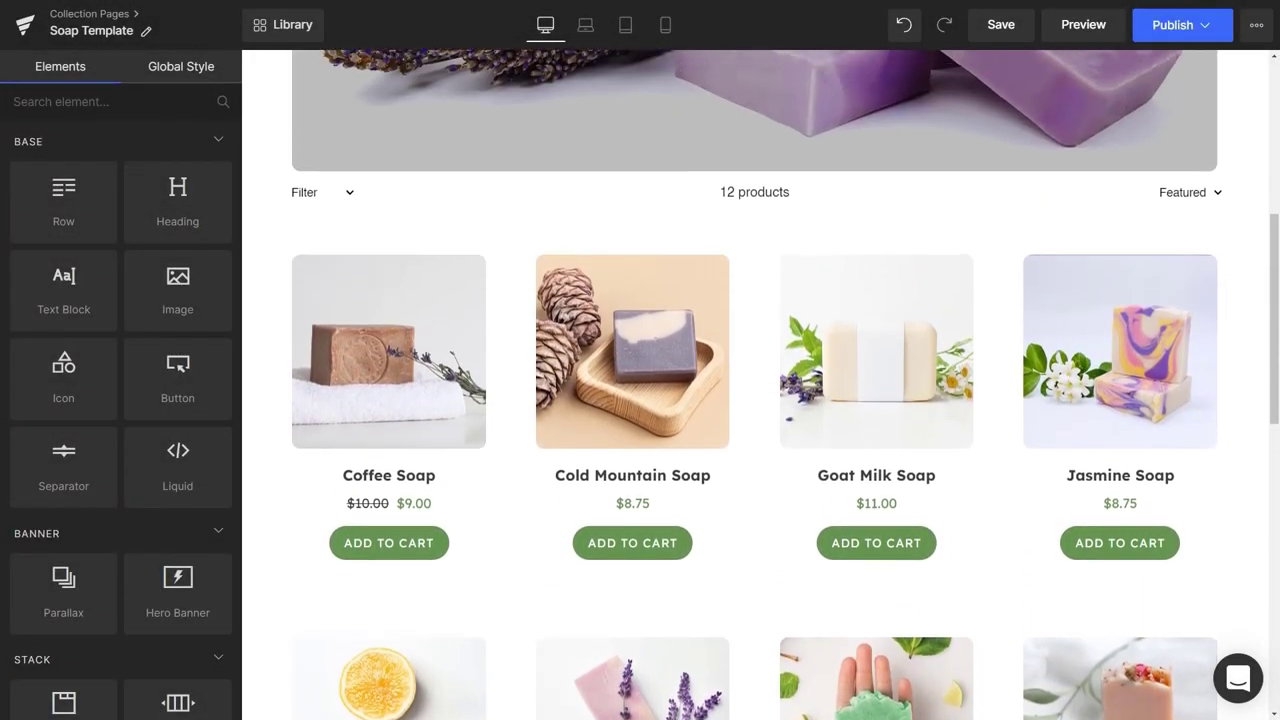
pyautogui.scroll(5, 755, 380)
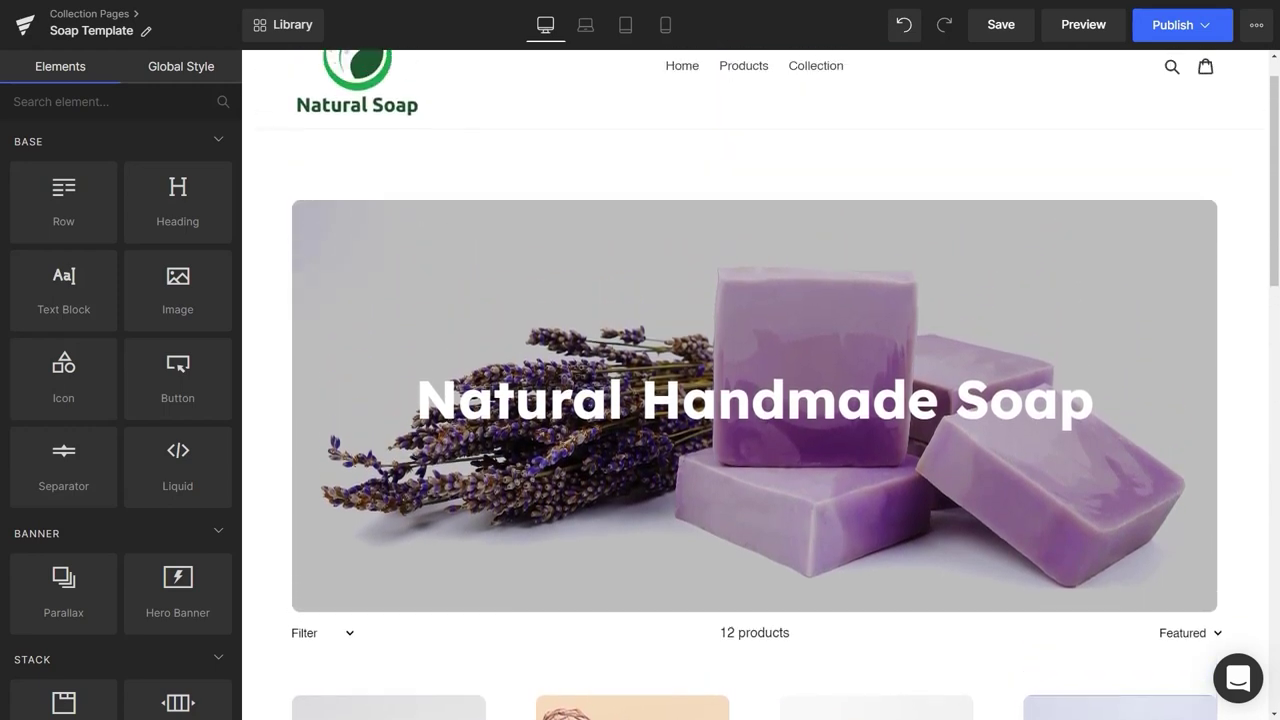
pyautogui.scroll(1, 755, 380)
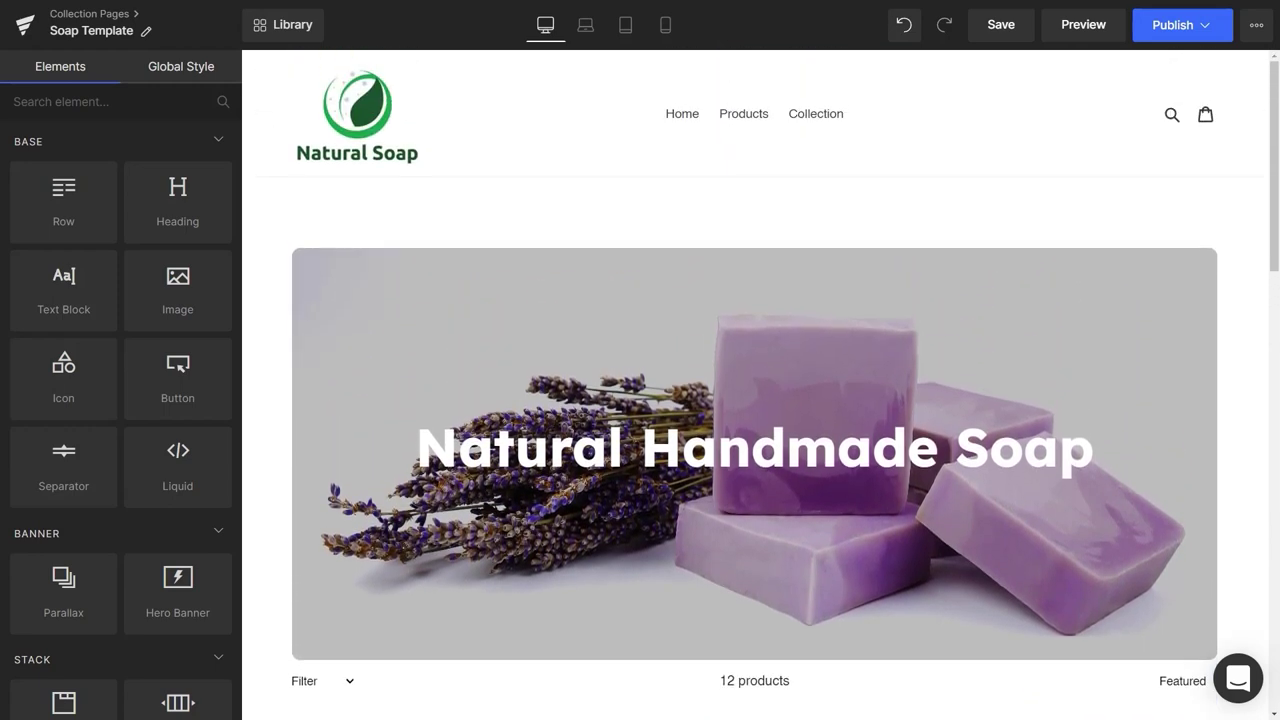
pyautogui.click(1013, 36)
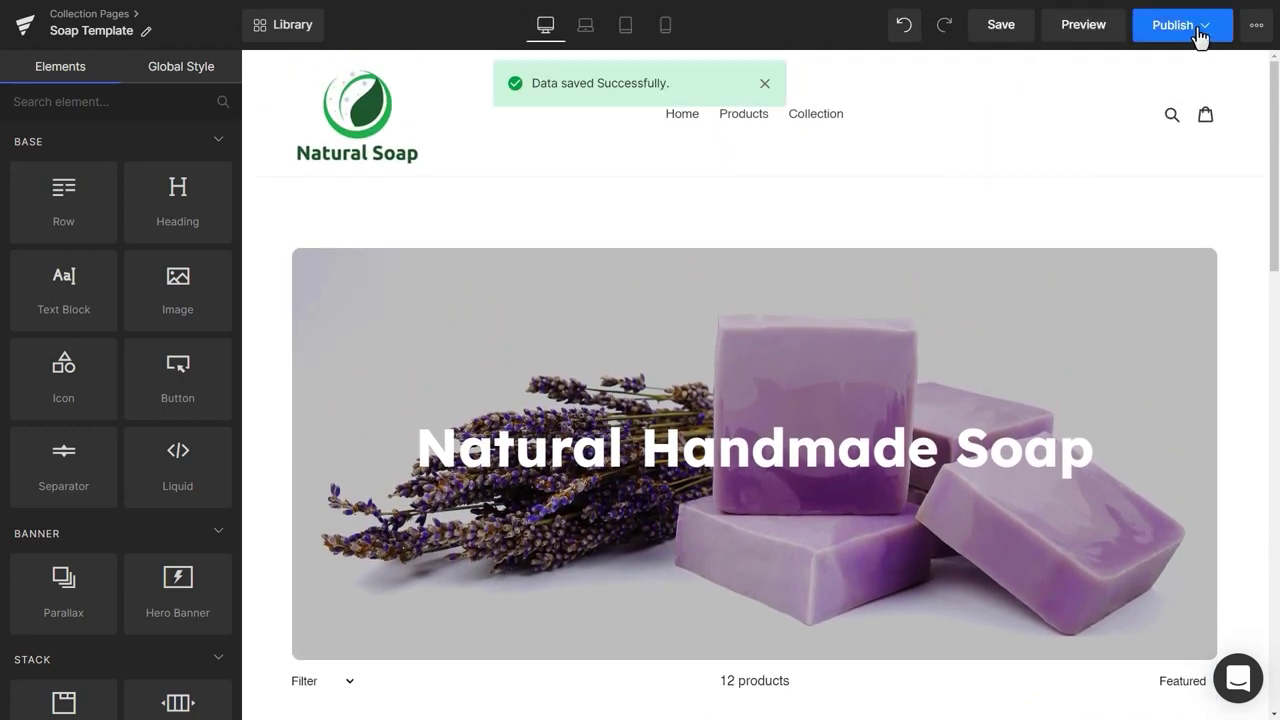
pyautogui.click(1200, 37)
pyautogui.click(1192, 188)
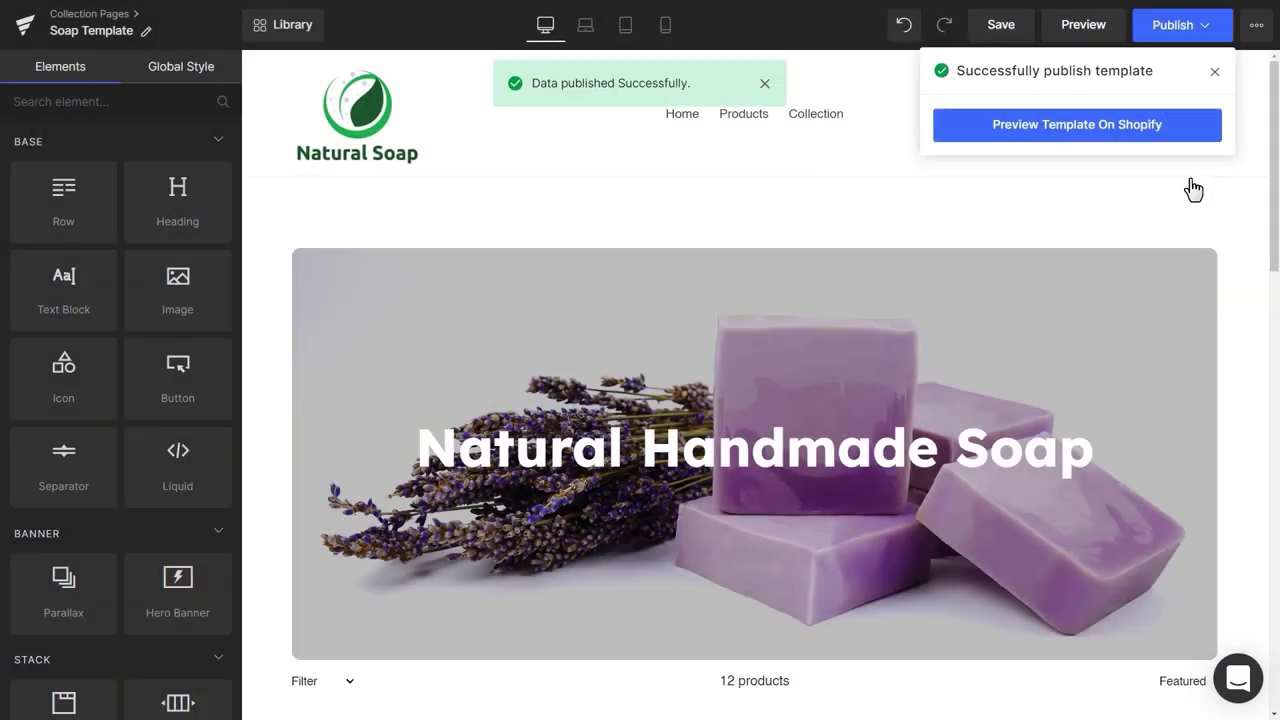
# Preview the published template on Shopify, and open the Natural Handmade Soap collection from the store's Collections page for comparison
pyautogui.click(1200, 134)
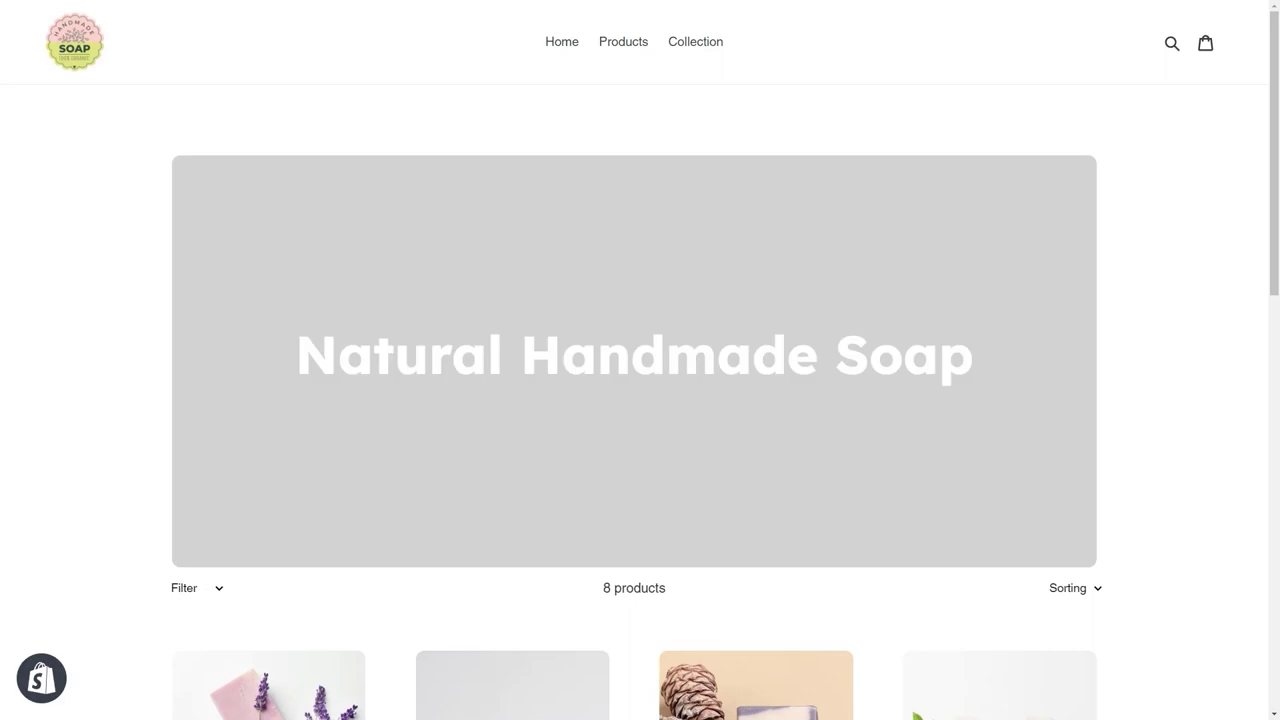
pyautogui.scroll(-2, 640, 360)
pyautogui.scroll(-5, 640, 360)
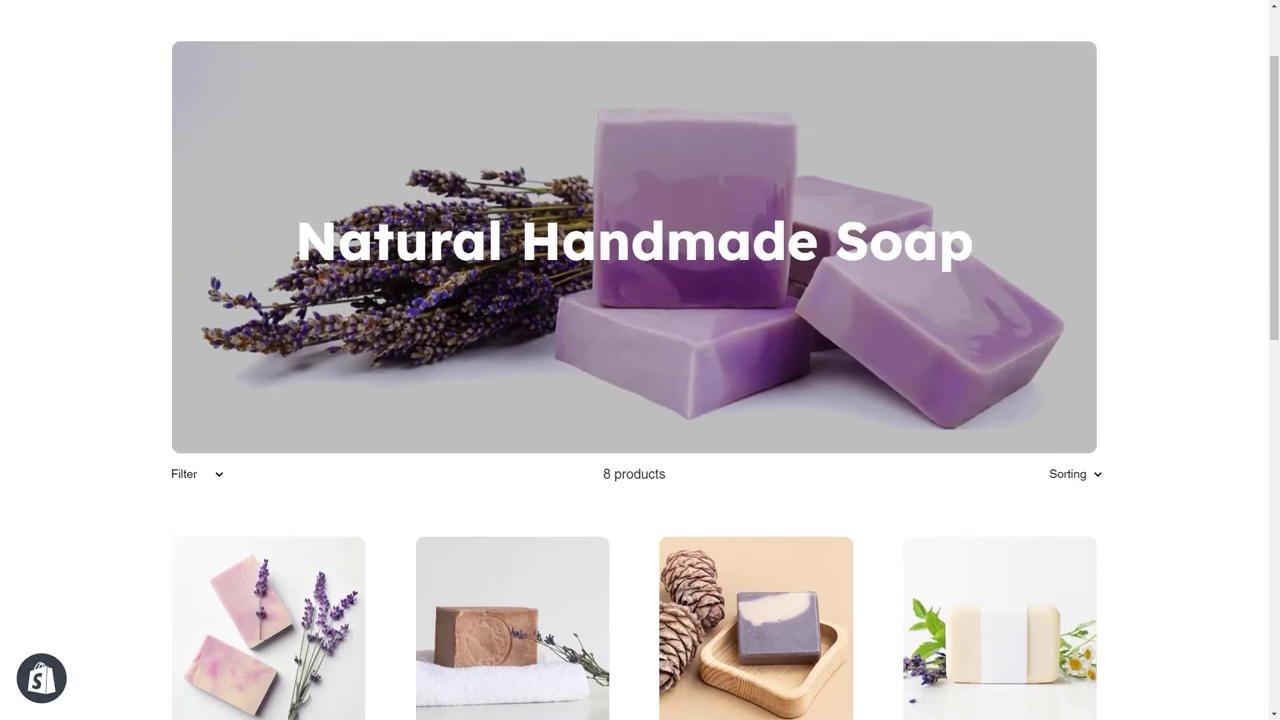
pyautogui.scroll(-3, 640, 360)
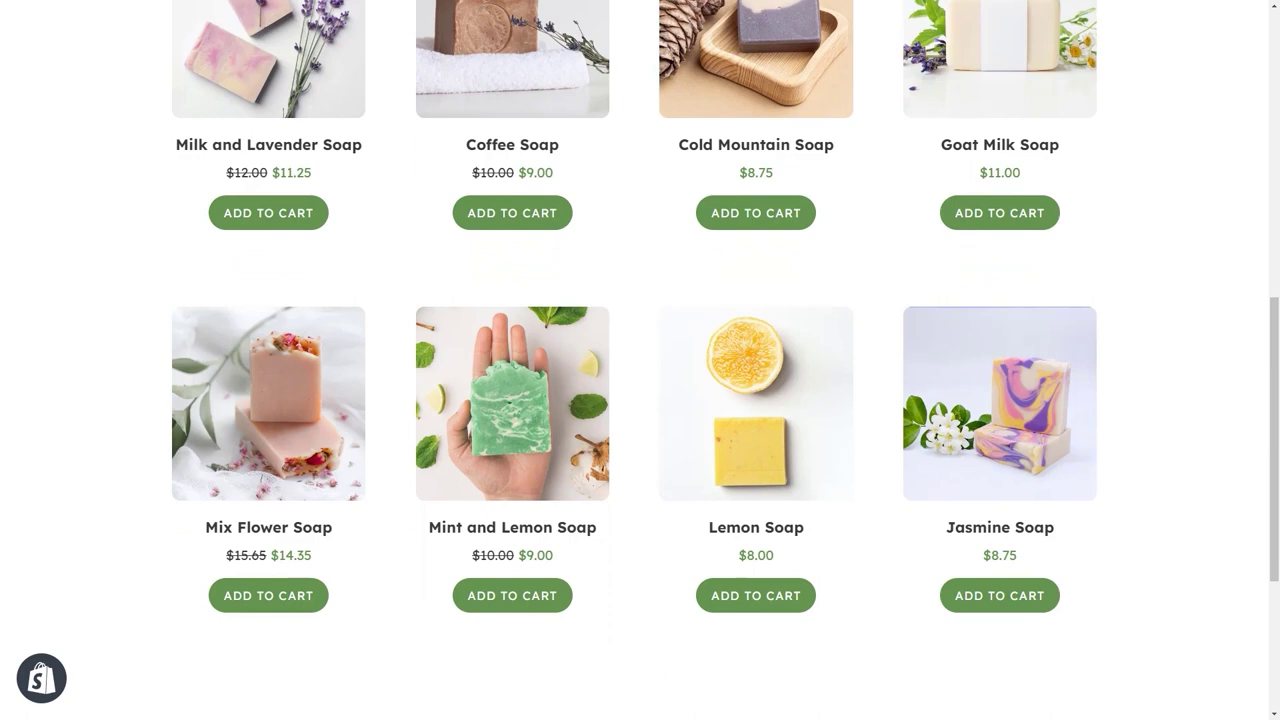
pyautogui.scroll(8, 640, 360)
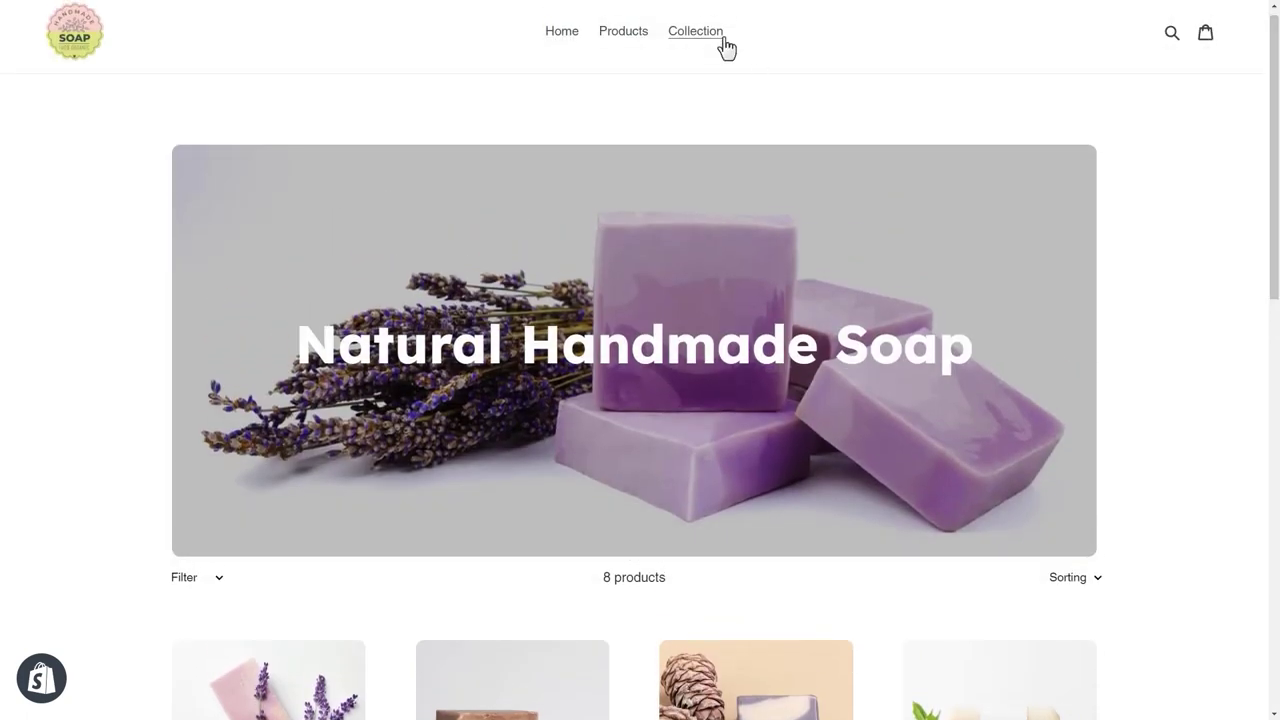
pyautogui.click(722, 38)
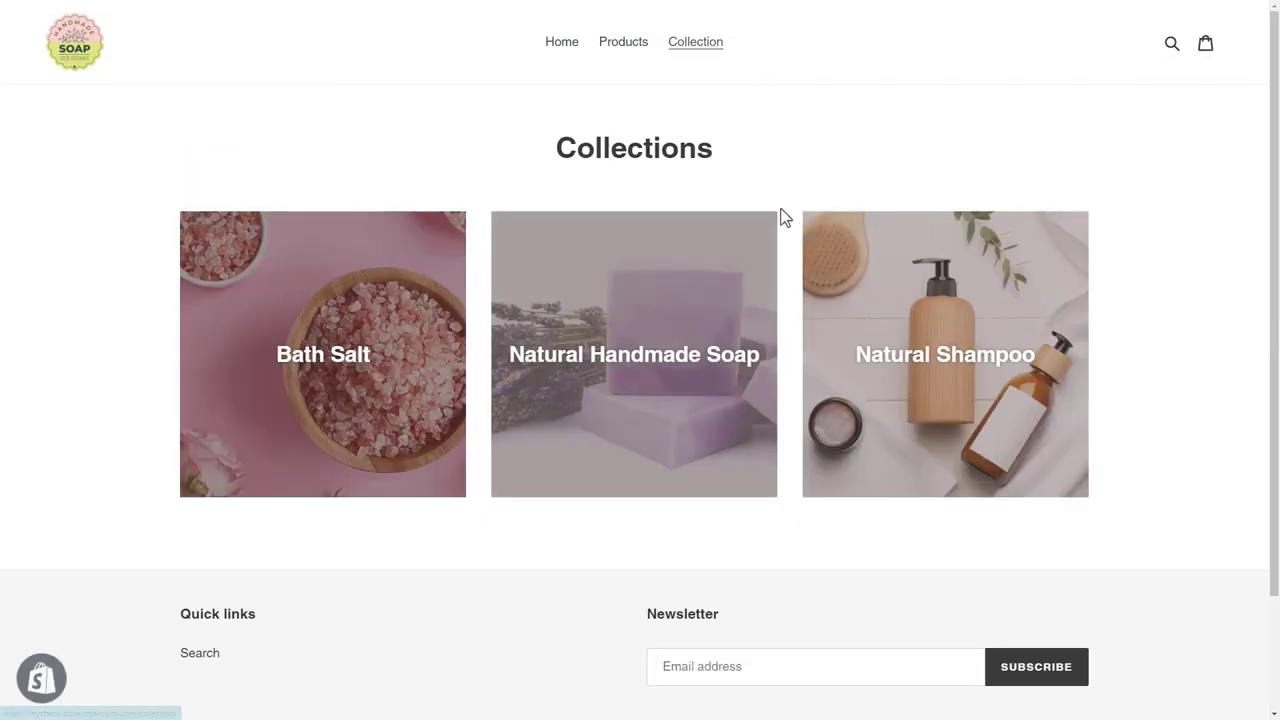
pyautogui.click(749, 297)
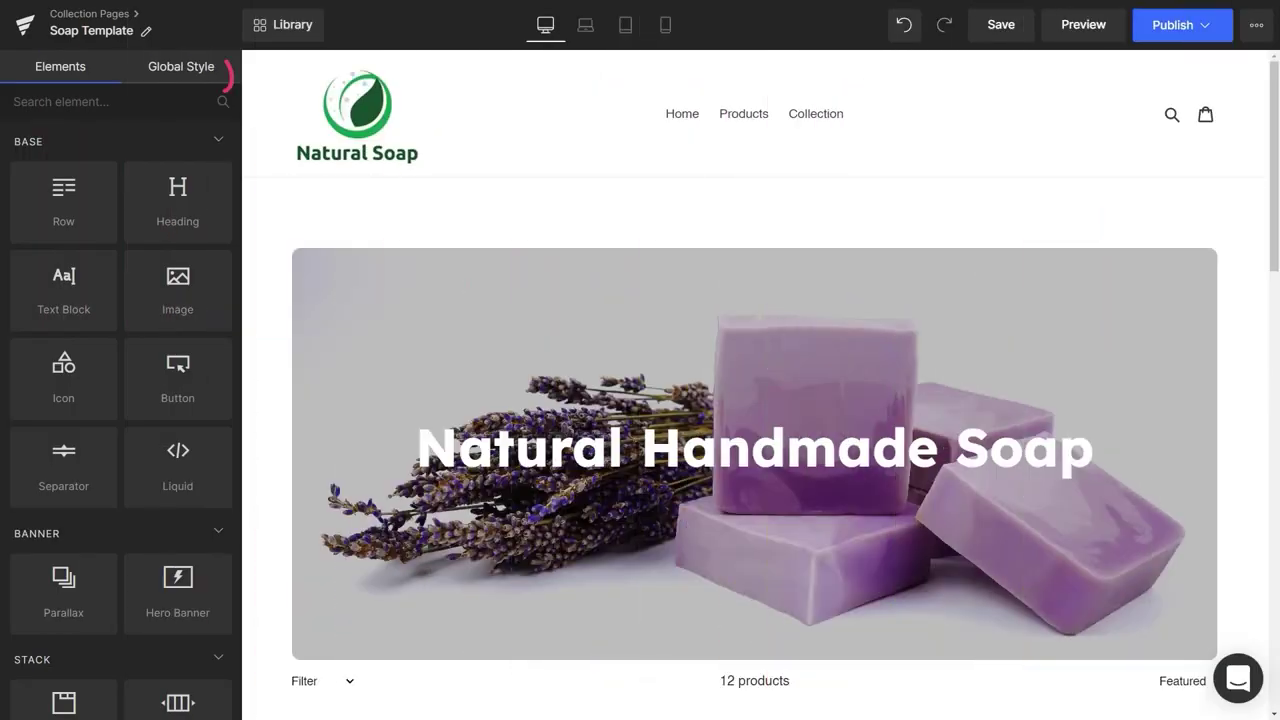
# Return to the Collection Pages list in GemPages and make Soap Template the default collection template
pyautogui.click(126, 16)
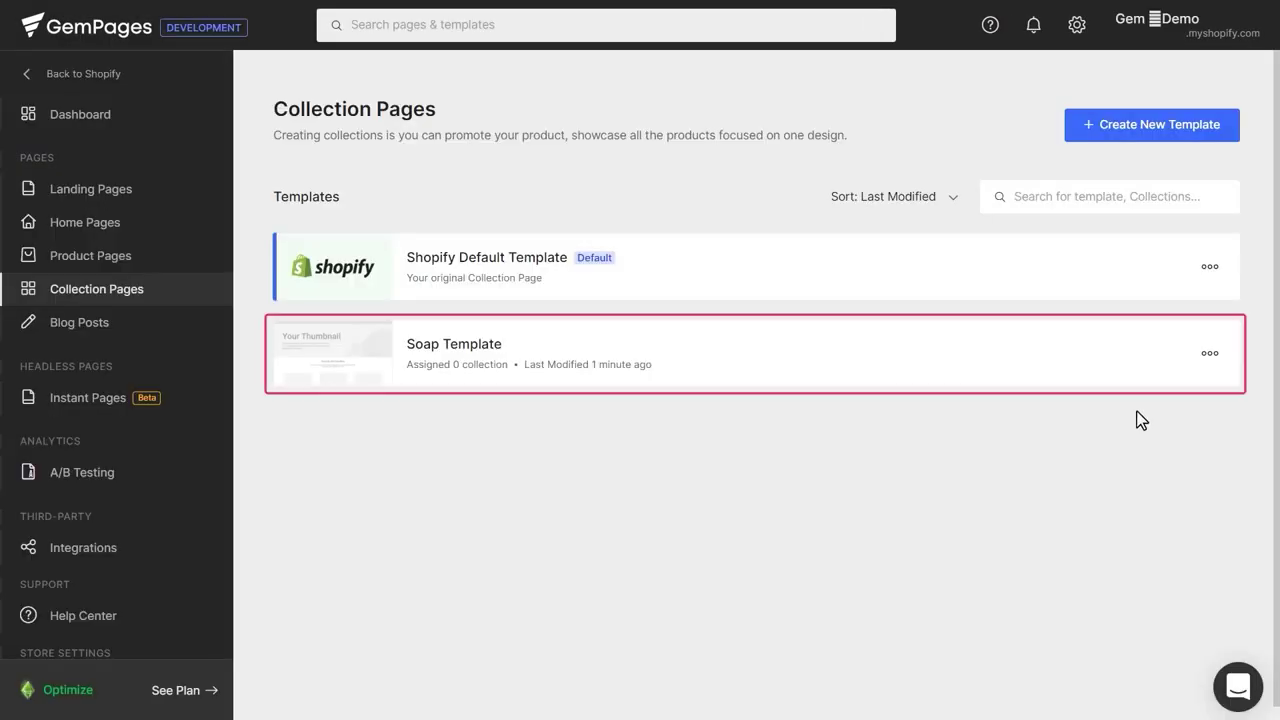
pyautogui.moveTo(1145, 392)
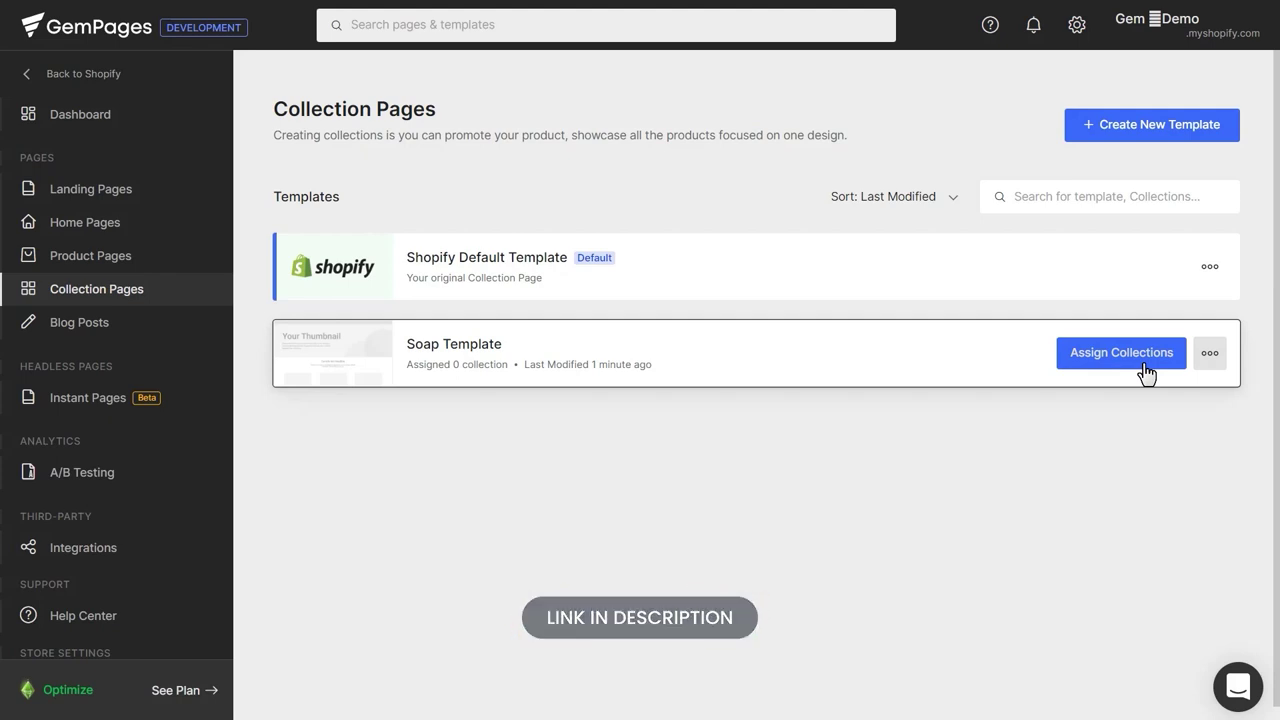
pyautogui.click(1209, 355)
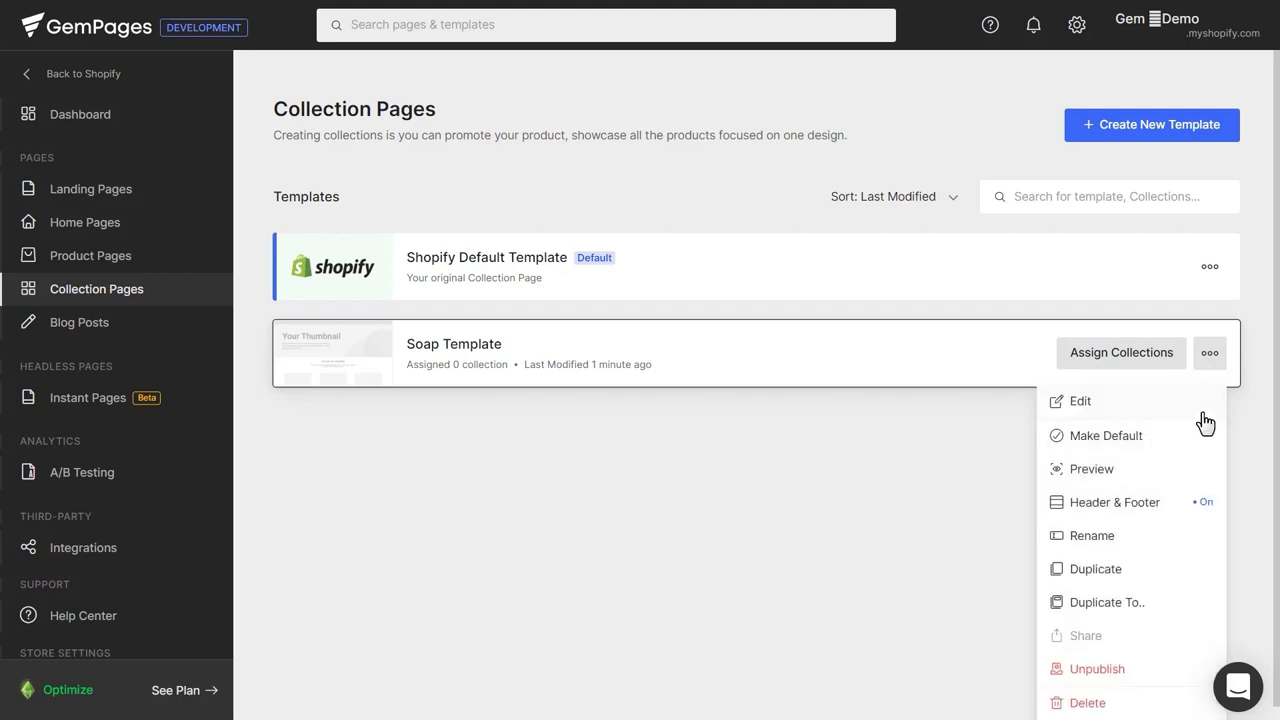
pyautogui.click(1200, 445)
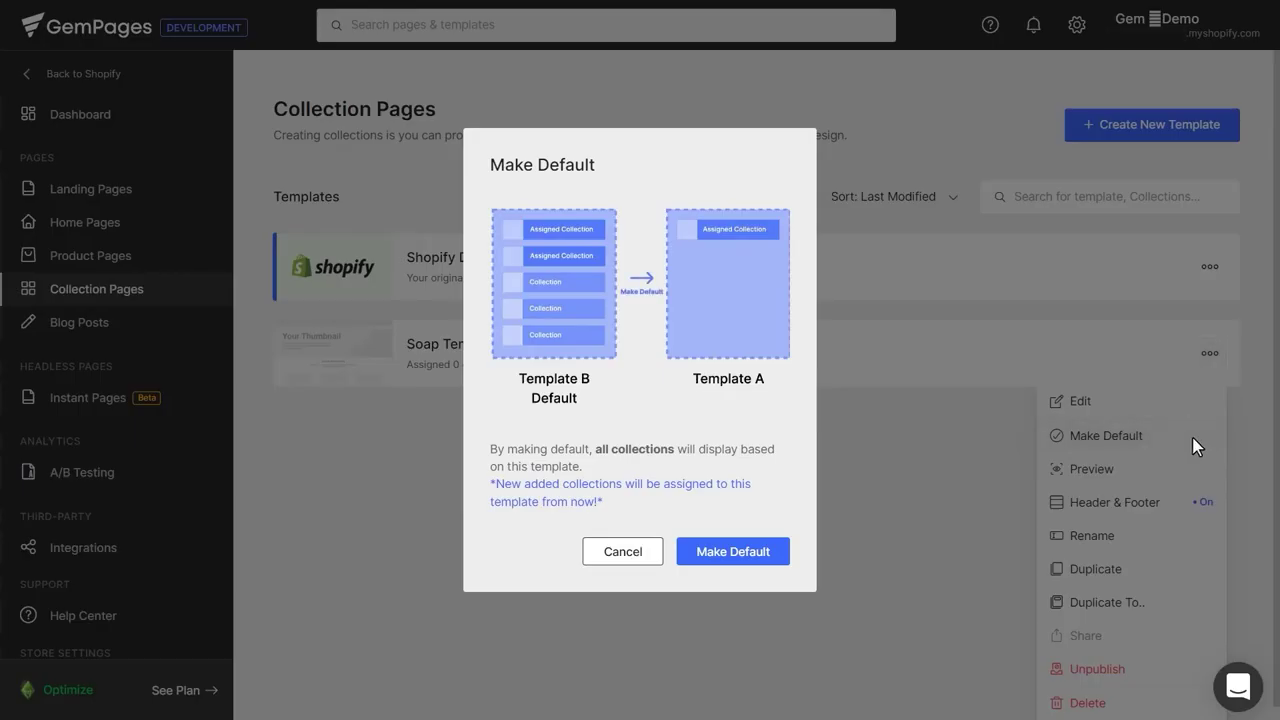
pyautogui.click(752, 562)
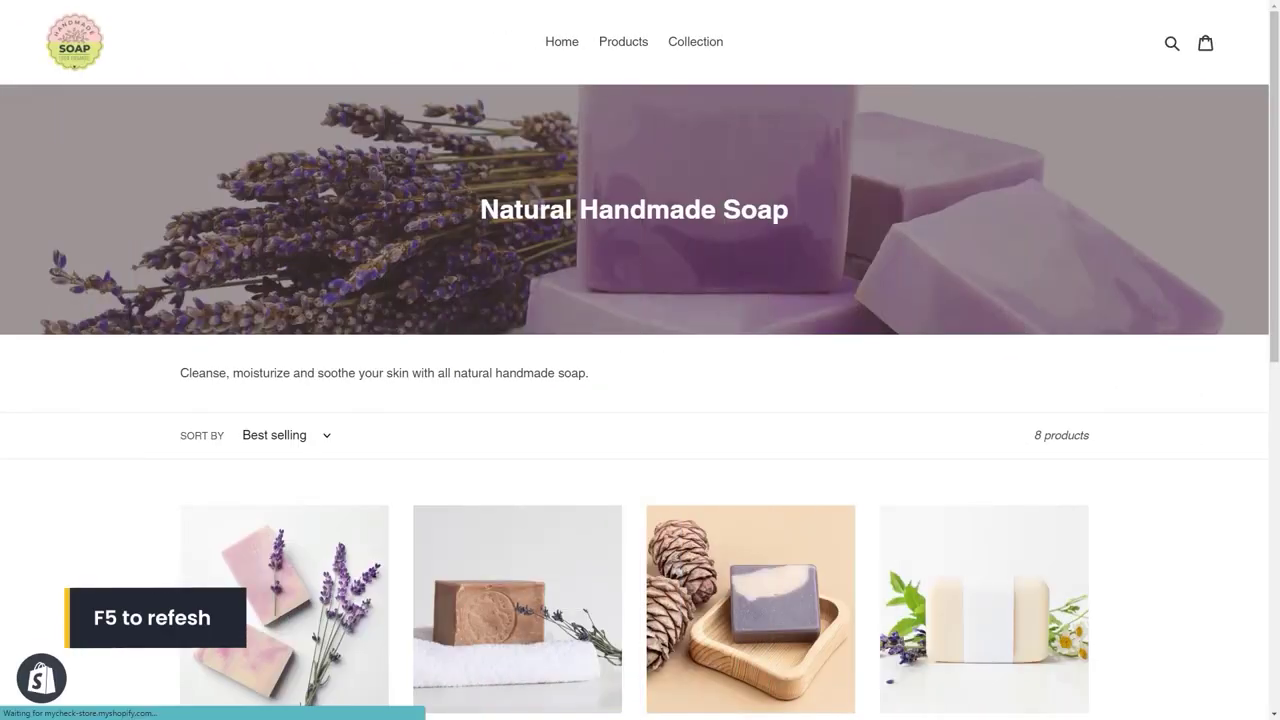
# Review the refreshed Natural Handmade Soap collection page on the storefront, from the banner down to the footer
pyautogui.scroll(-2, 640, 400)
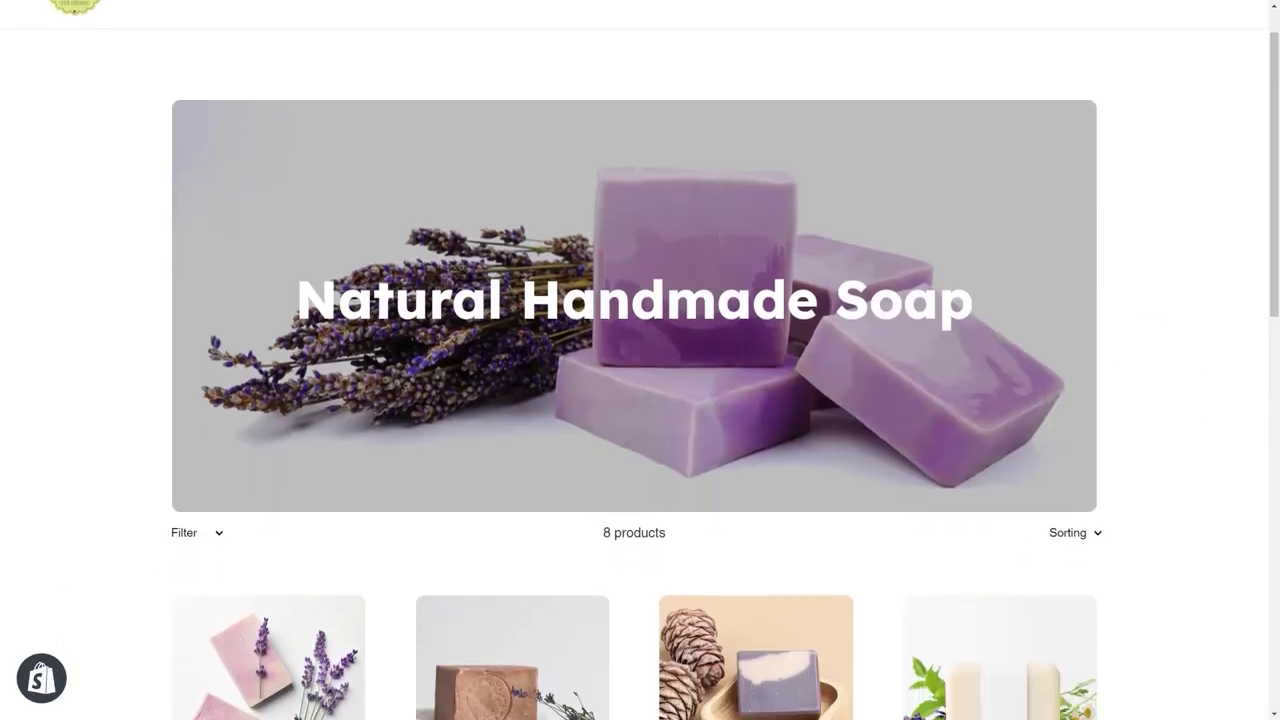
pyautogui.scroll(-2, 640, 360)
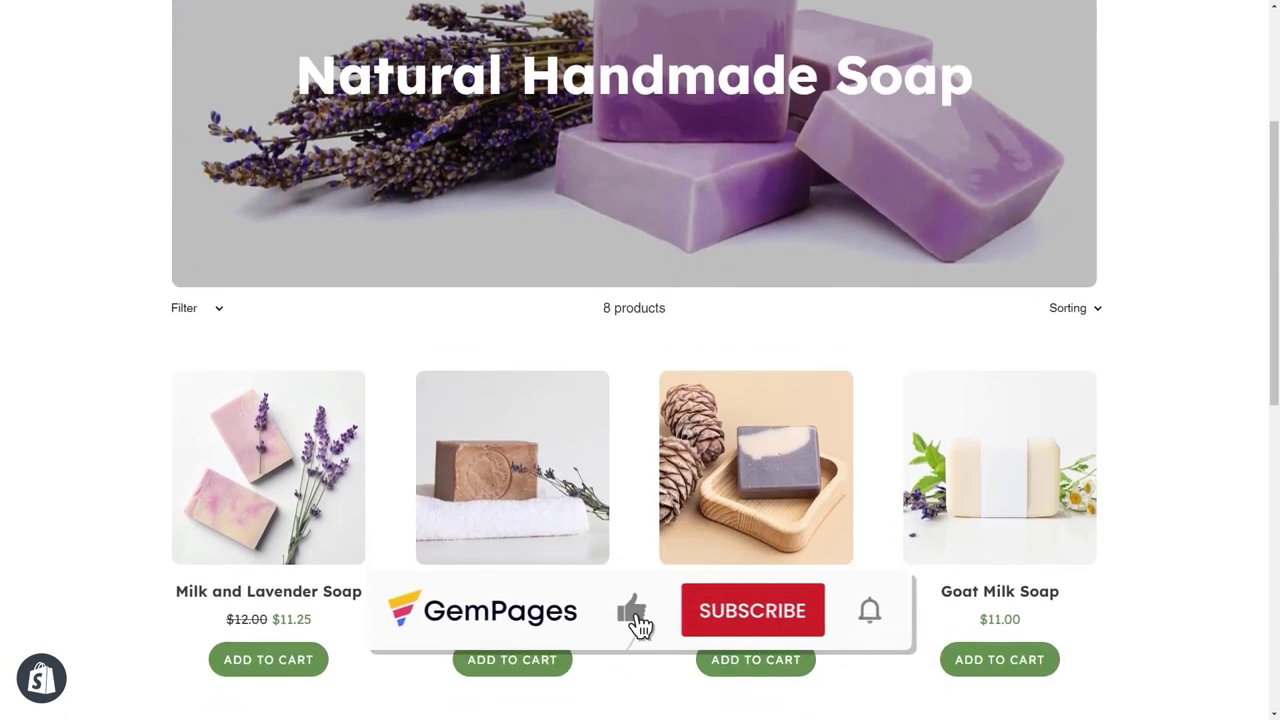
pyautogui.scroll(-2, 640, 360)
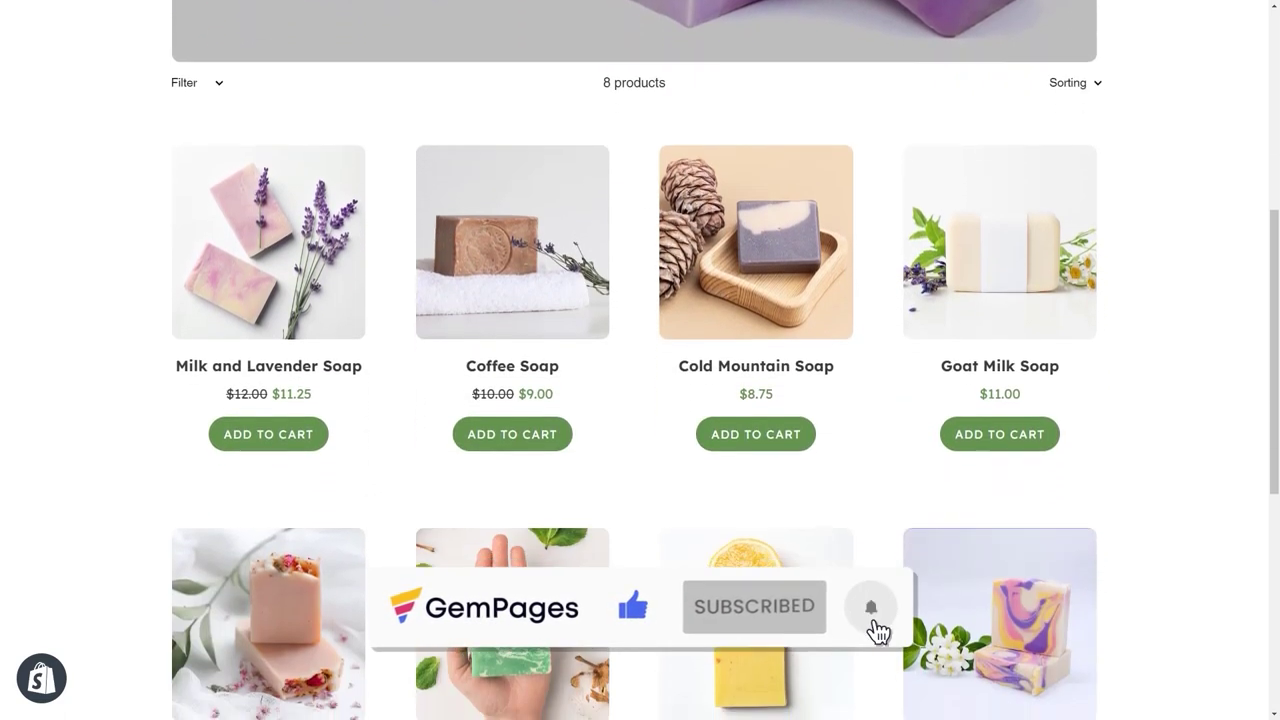
pyautogui.scroll(-2, 640, 360)
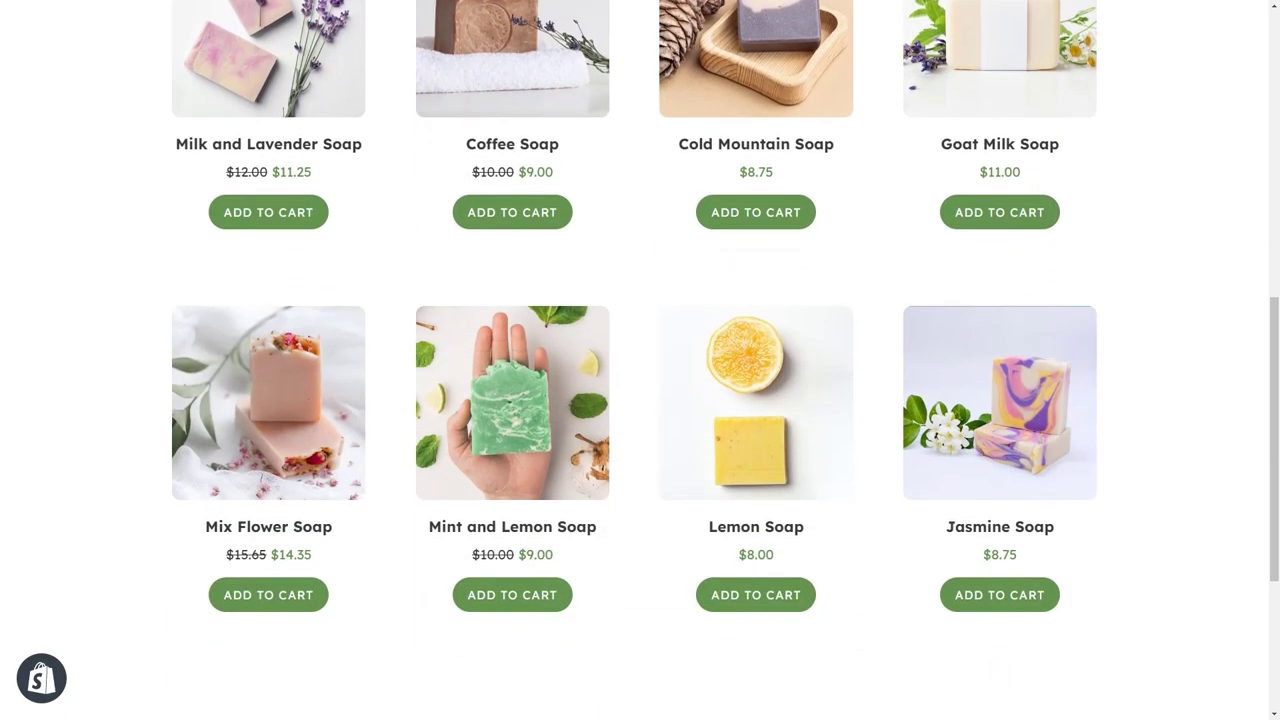
pyautogui.scroll(-2, 640, 360)
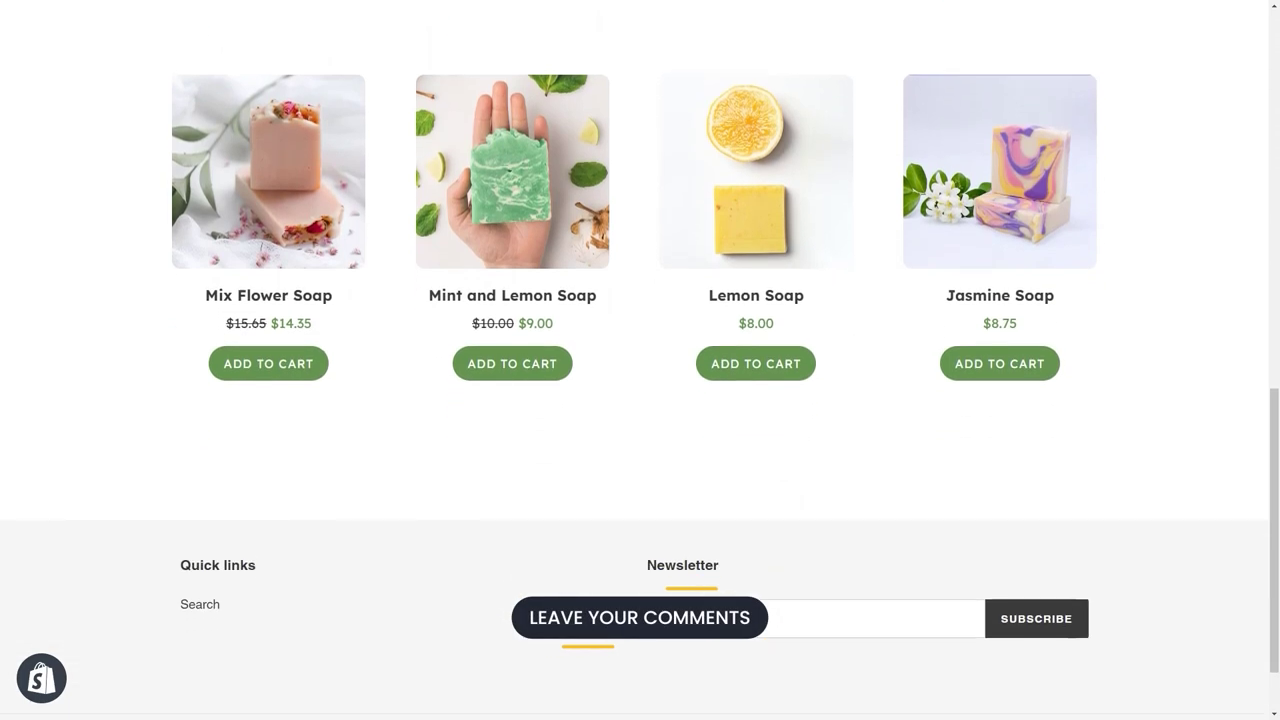